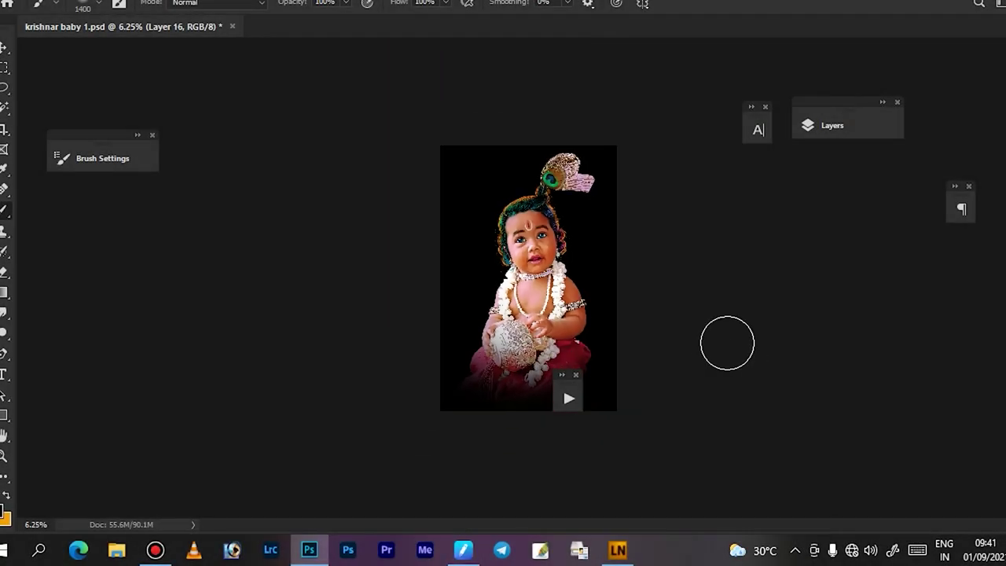
# - Add a new empty Layer 17 directly above the Background layer
pyautogui.hotkey('ctrl', '+')
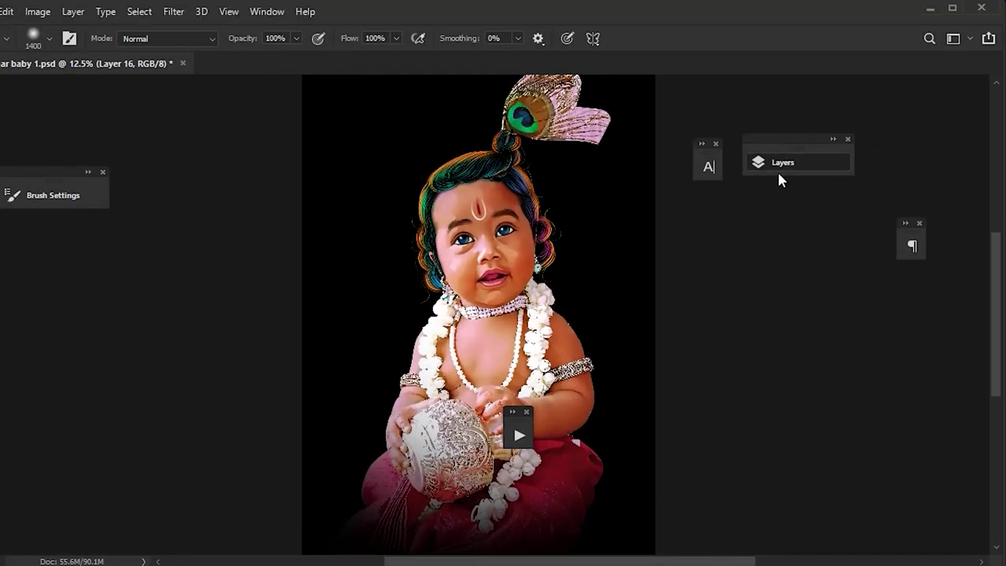
pyautogui.click(780, 172)
pyautogui.moveTo(735, 298); pyautogui.dragTo(734, 409)
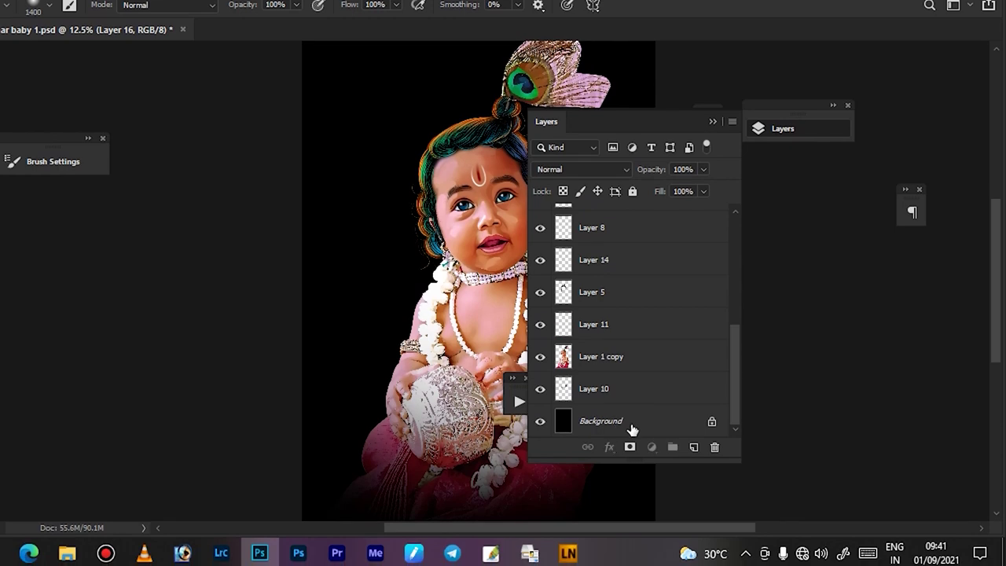
pyautogui.click(629, 424)
pyautogui.click(693, 444)
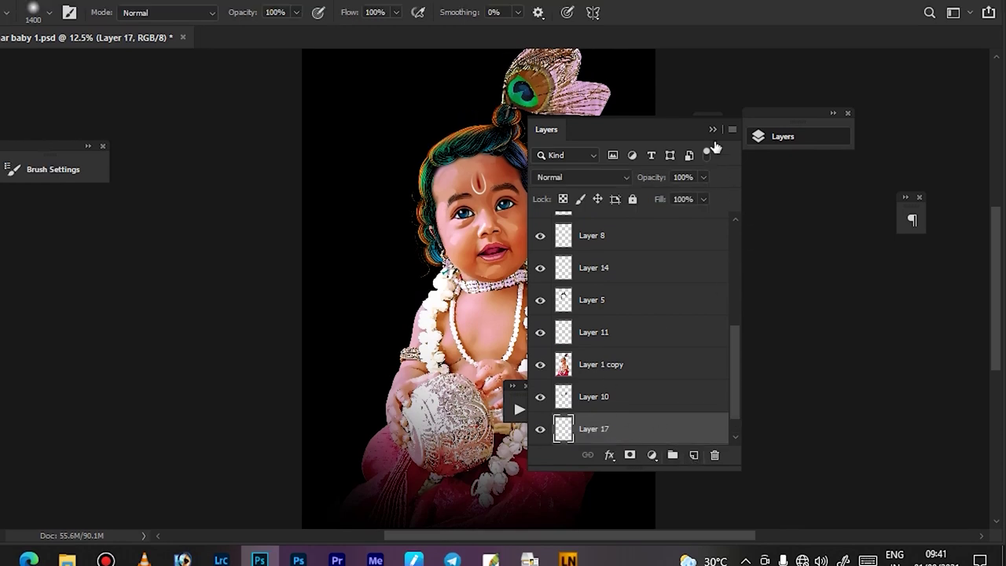
pyautogui.click(713, 139)
# - Close the Play, Character and Paragraph panels, move the Layers panel aside, and return to 12.5% zoom
pyautogui.hotkey('ctrl', '-')
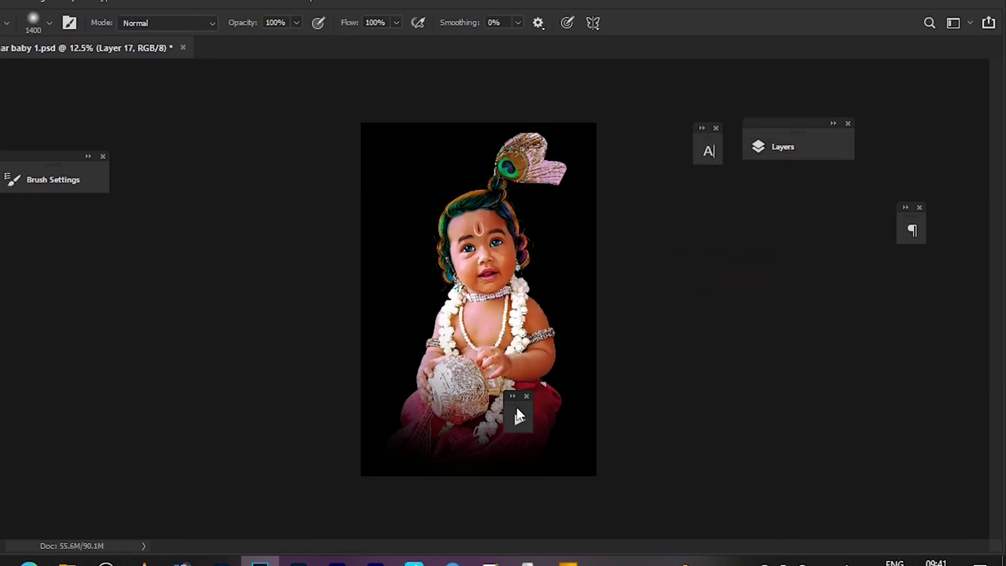
pyautogui.click(526, 397)
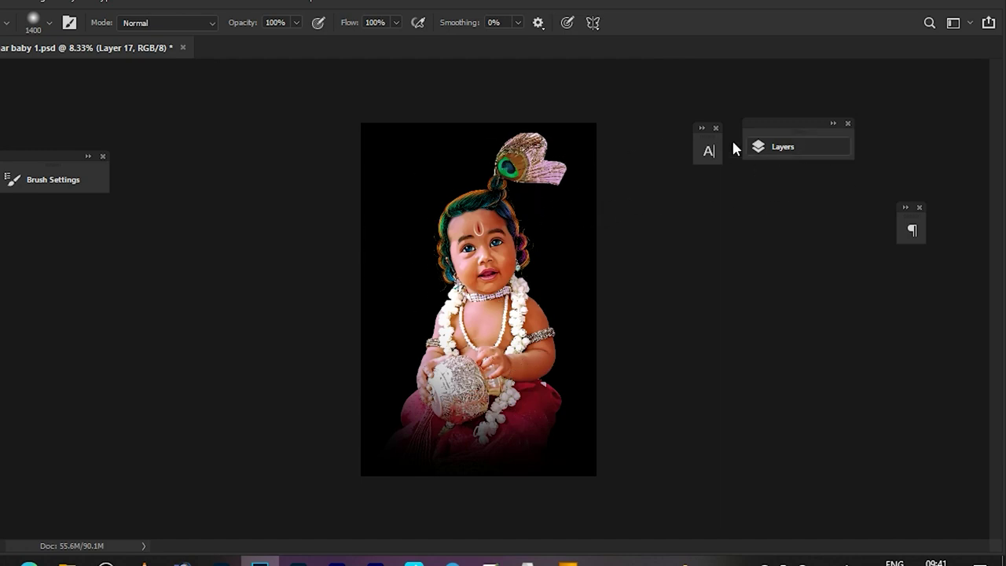
pyautogui.click(715, 143)
pyautogui.moveTo(790, 155)
pyautogui.mouseDown()
pyautogui.moveTo(858, 119)
pyautogui.moveTo(941, 99)
pyautogui.mouseUp()
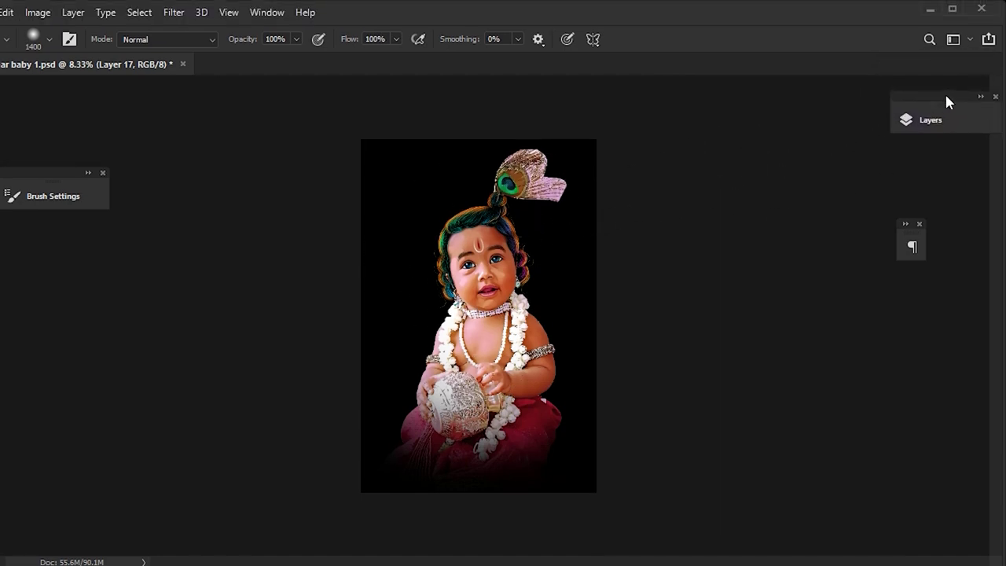
pyautogui.moveTo(945, 92); pyautogui.dragTo(916, 133)
pyautogui.click(919, 224)
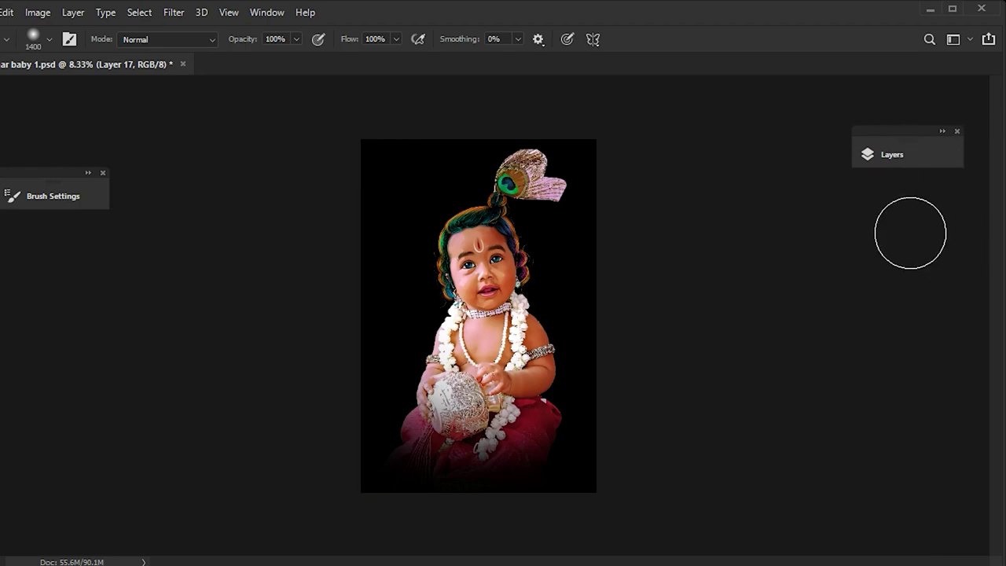
pyautogui.hotkey('ctrl', '+')
pyautogui.hotkey('ctrl', '+')
pyautogui.hotkey('ctrl', '-')
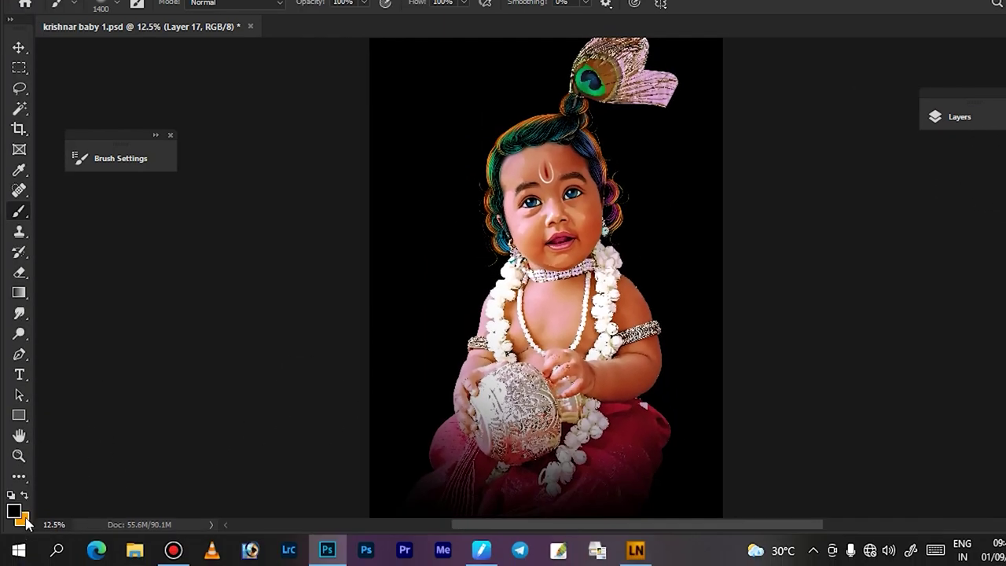
# - Set the foreground colour to teal (00f7d7)
pyautogui.click(14, 511)
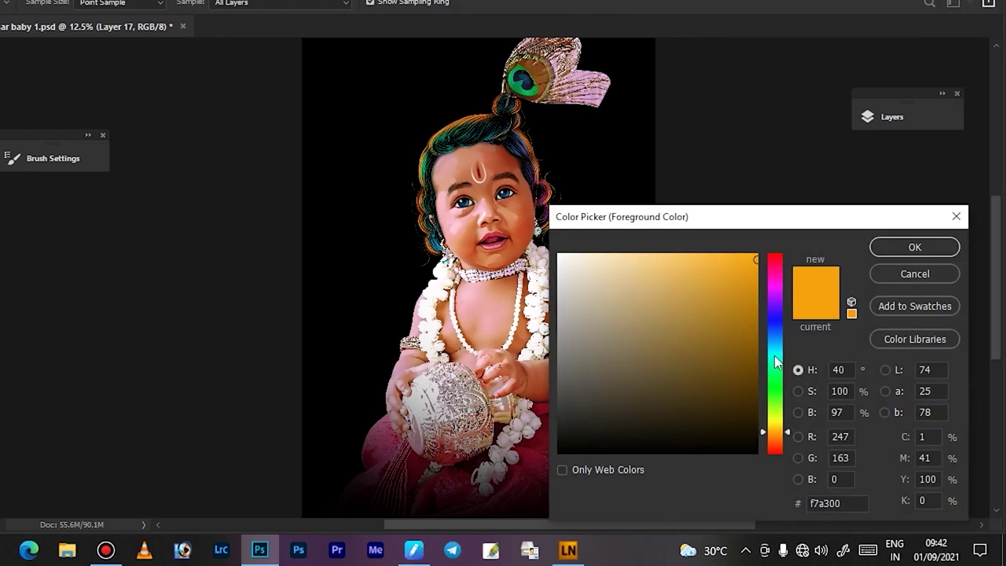
pyautogui.moveTo(774, 355); pyautogui.dragTo(773, 358)
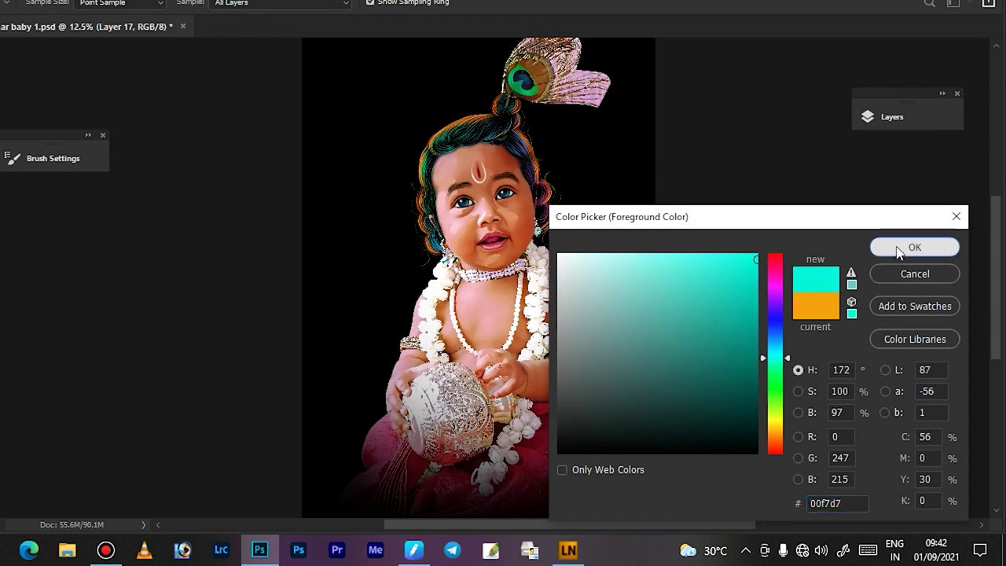
pyautogui.click(899, 250)
# - Paint a soft teal glow with a 1500 px brush right of the baby's face and beside the feather
pyautogui.moveTo(517, 130); pyautogui.dragTo(447, 227)
pyautogui.press(']')
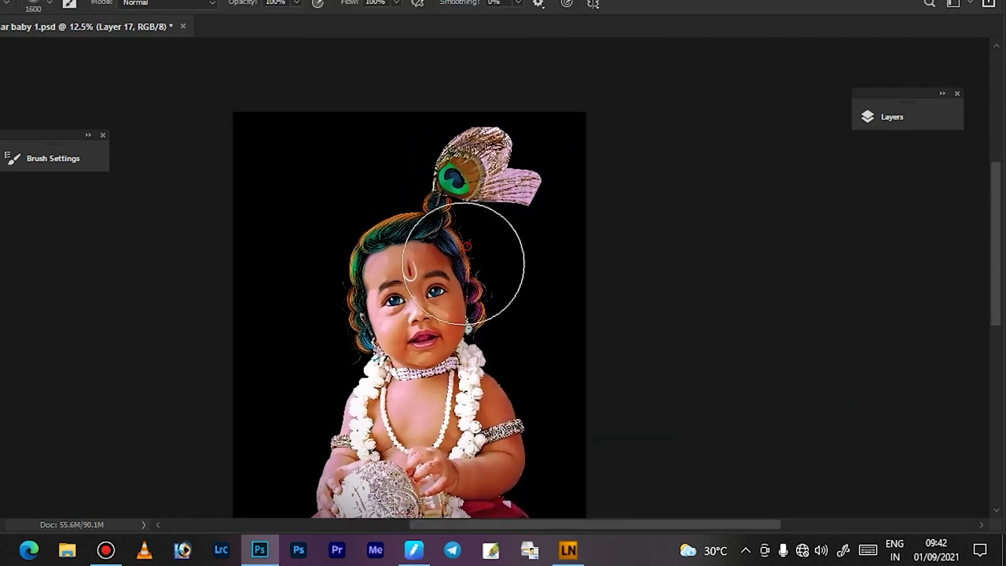
pyautogui.moveTo(498, 359); pyautogui.dragTo(502, 262)
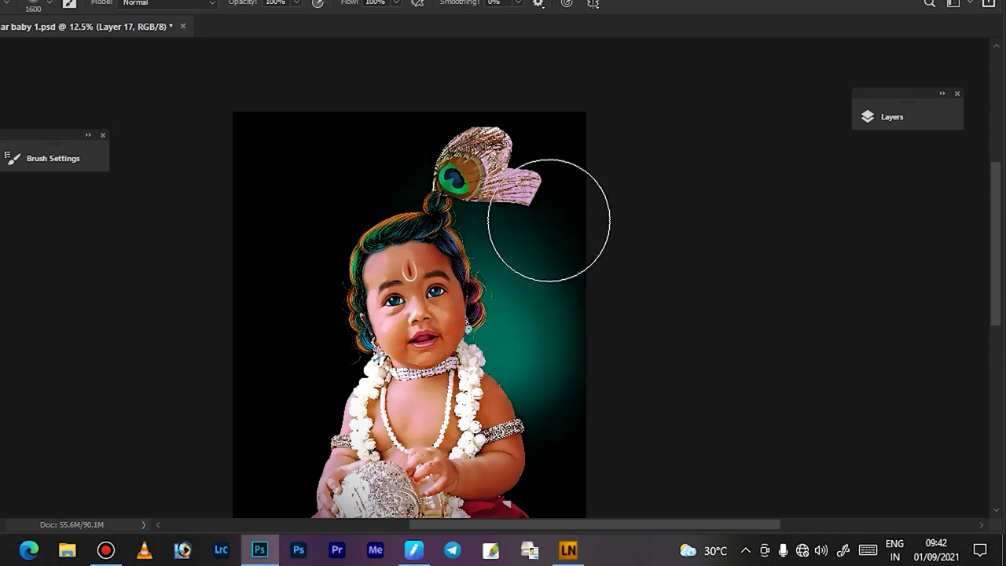
pyautogui.hotkey('ctrl', 'z')
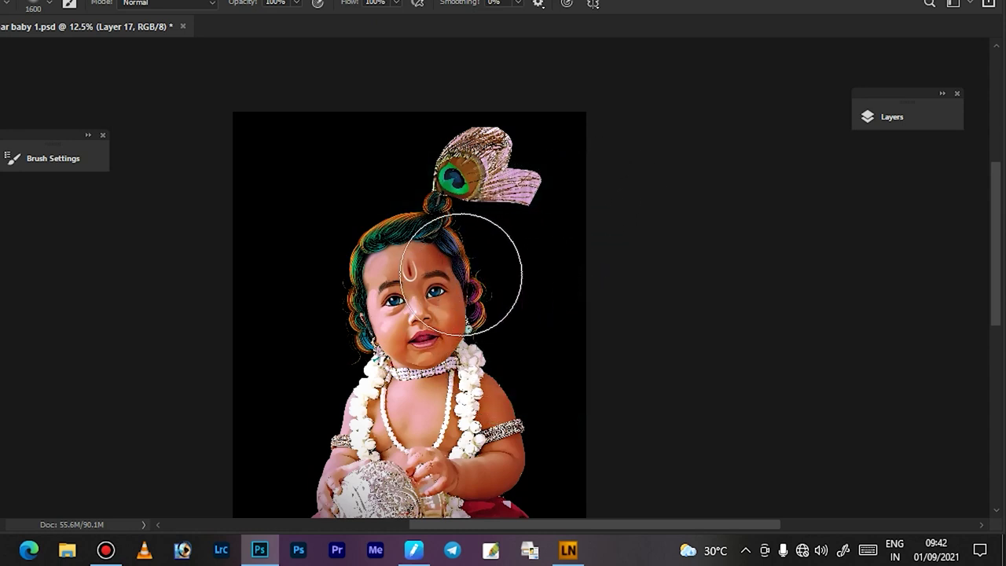
pyautogui.moveTo(474, 355)
pyautogui.mouseDown()
pyautogui.moveTo(505, 321)
pyautogui.moveTo(498, 370)
pyautogui.moveTo(460, 377)
pyautogui.mouseUp()
pyautogui.press('[')
pyautogui.press('[')
pyautogui.press('[')
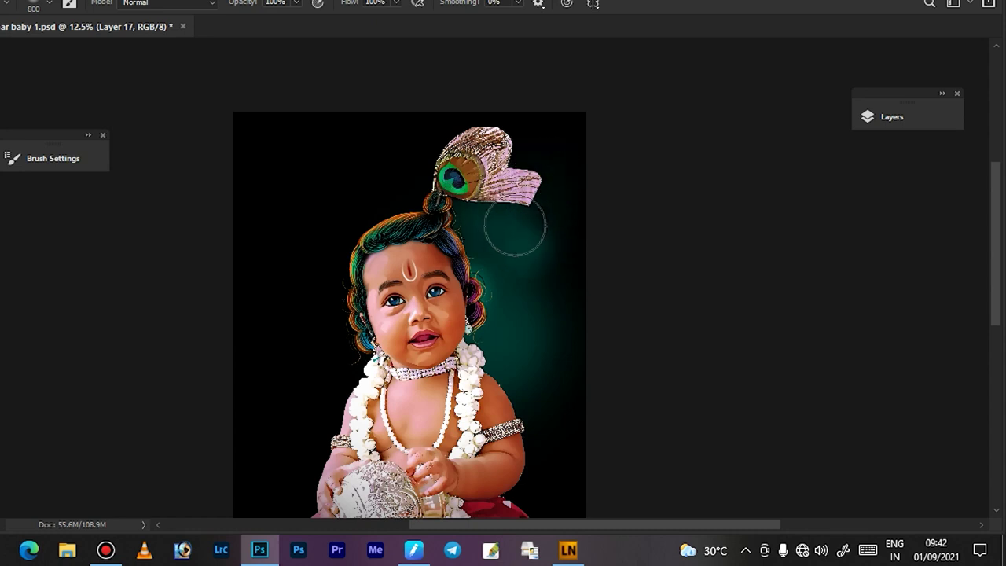
pyautogui.moveTo(526, 236); pyautogui.dragTo(548, 213)
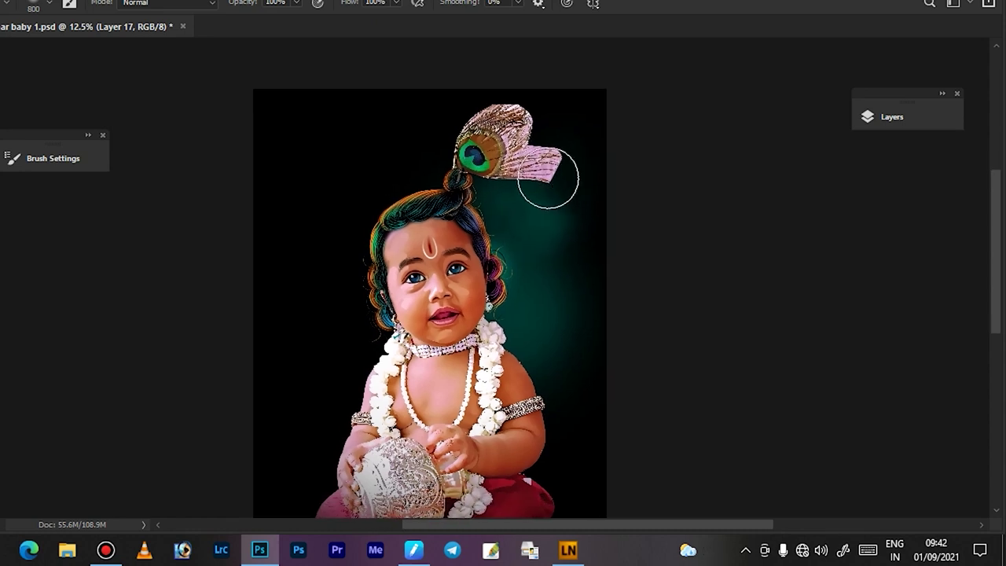
pyautogui.moveTo(565, 152)
pyautogui.mouseDown()
pyautogui.moveTo(515, 237)
pyautogui.moveTo(532, 203)
pyautogui.mouseUp()
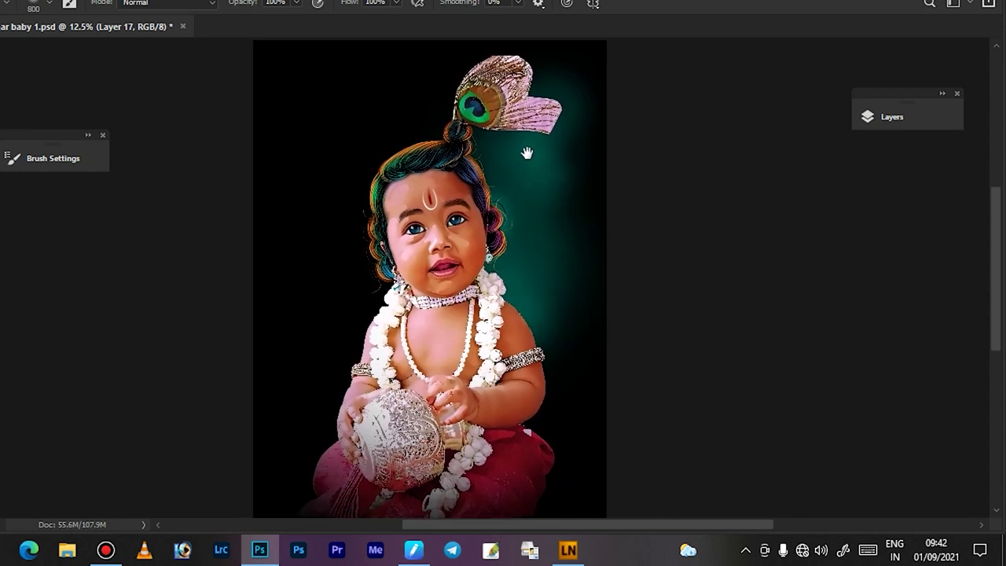
# - Extend the teal glow with a 1300 px brush around the head and down beside the lap, then shrink the brush to 900
pyautogui.moveTo(532, 162); pyautogui.dragTo(515, 140)
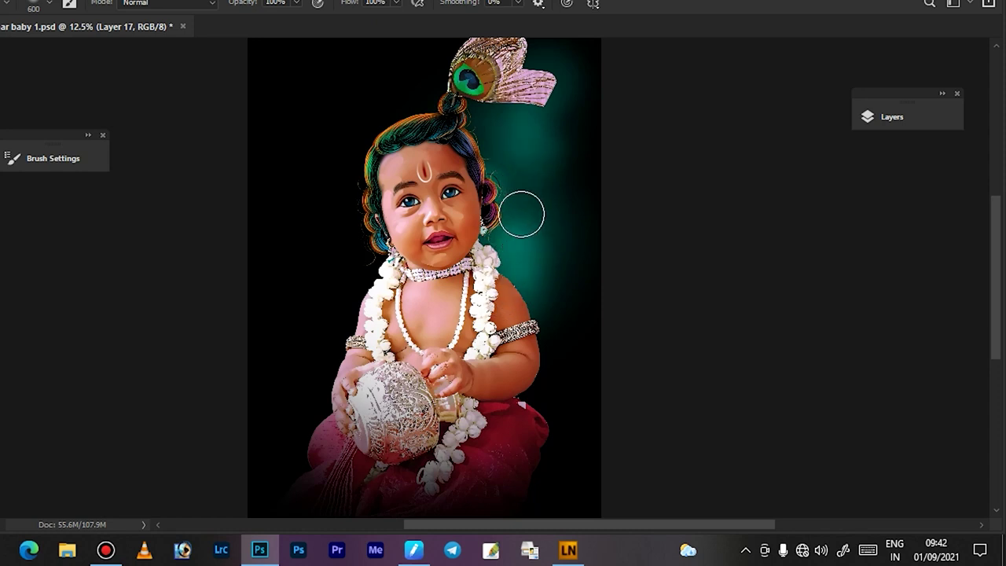
pyautogui.moveTo(515, 285); pyautogui.dragTo(505, 168)
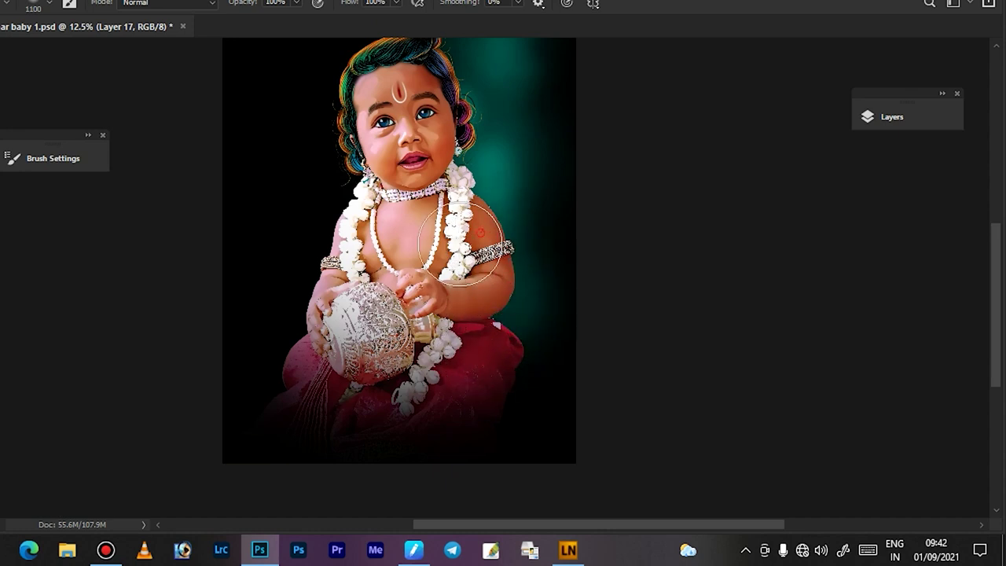
pyautogui.scroll(5, 236, 330)
pyautogui.press(']')
pyautogui.press(']')
pyautogui.moveTo(534, 134); pyautogui.dragTo(446, 246)
pyautogui.press('[')
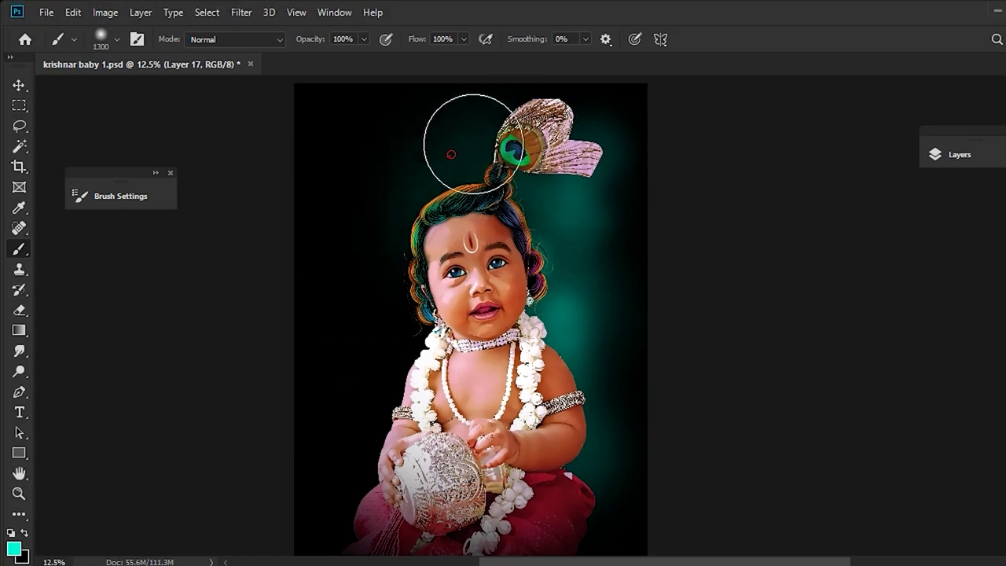
pyautogui.press('[')
pyautogui.press('[')
pyautogui.press('[')
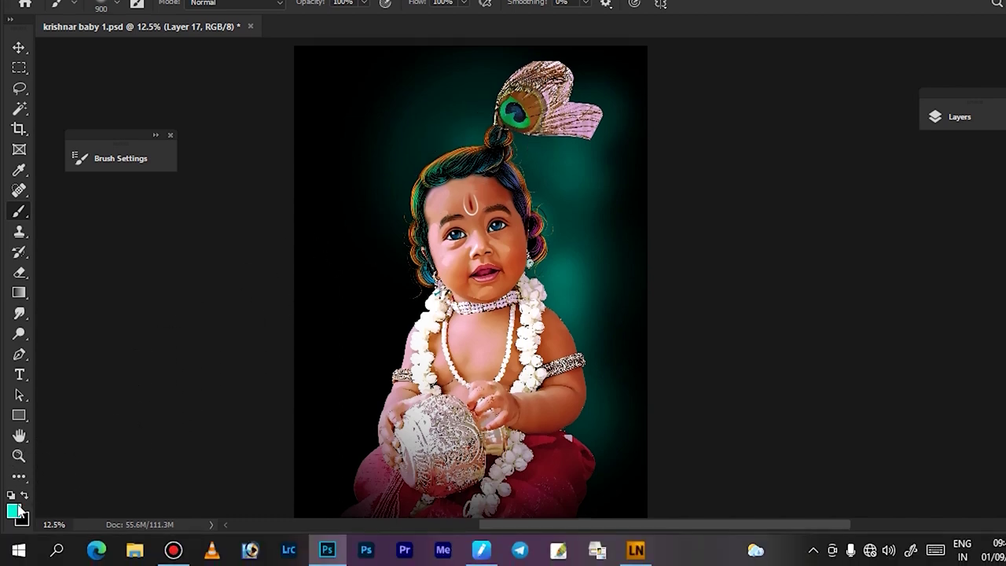
# - Change the foreground colour from teal to golden yellow #f7d100
pyautogui.click(17, 508)
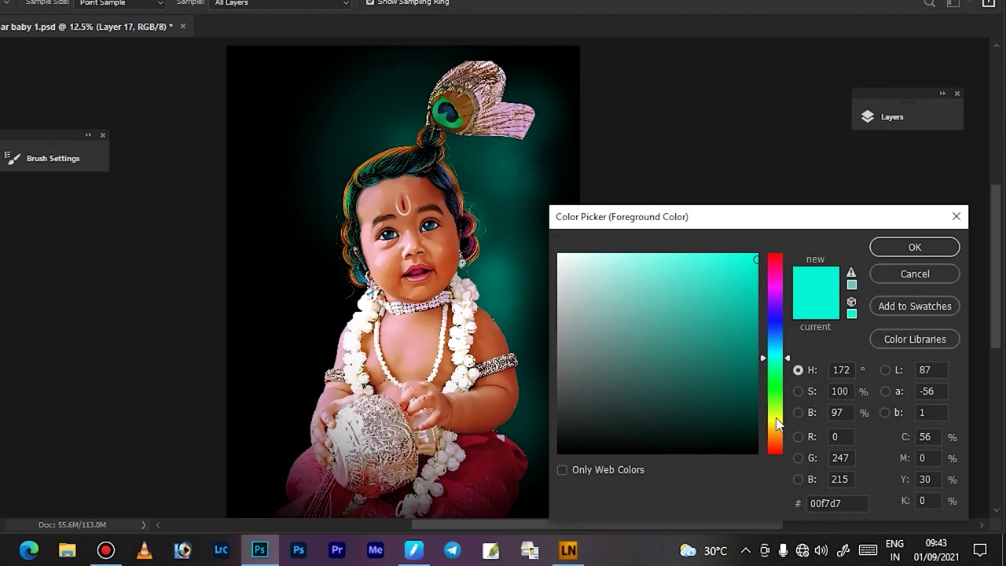
pyautogui.click(775, 423)
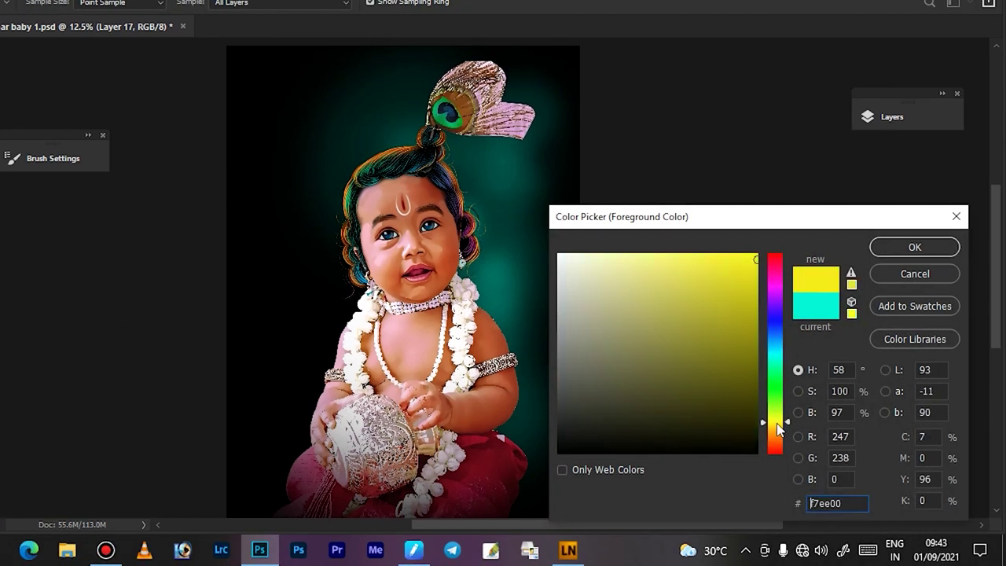
pyautogui.moveTo(775, 424)
pyautogui.mouseDown()
pyautogui.moveTo(769, 284)
pyautogui.moveTo(774, 426)
pyautogui.mouseUp()
pyautogui.moveTo(775, 417); pyautogui.dragTo(779, 428)
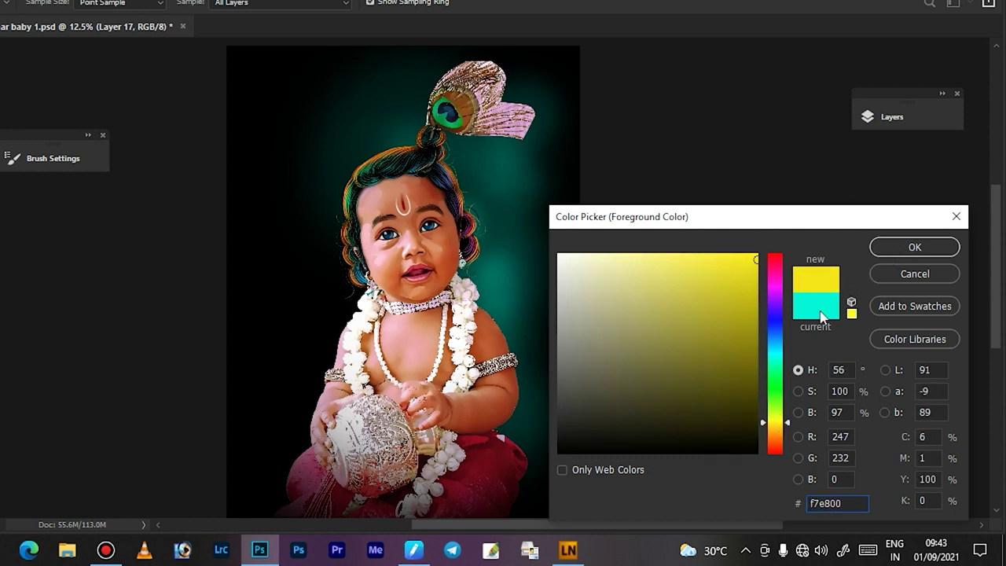
pyautogui.moveTo(775, 424); pyautogui.dragTo(776, 430)
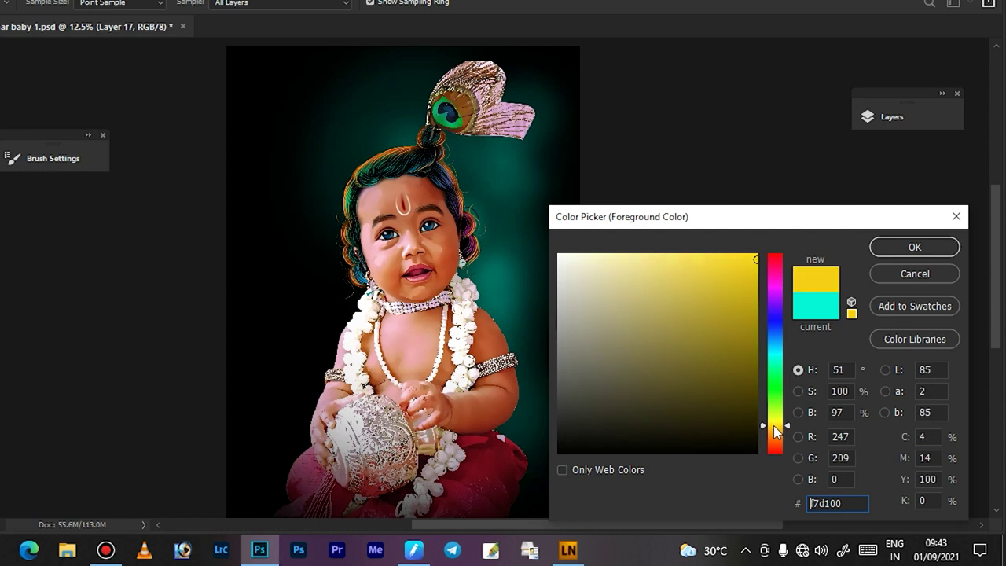
pyautogui.click(915, 246)
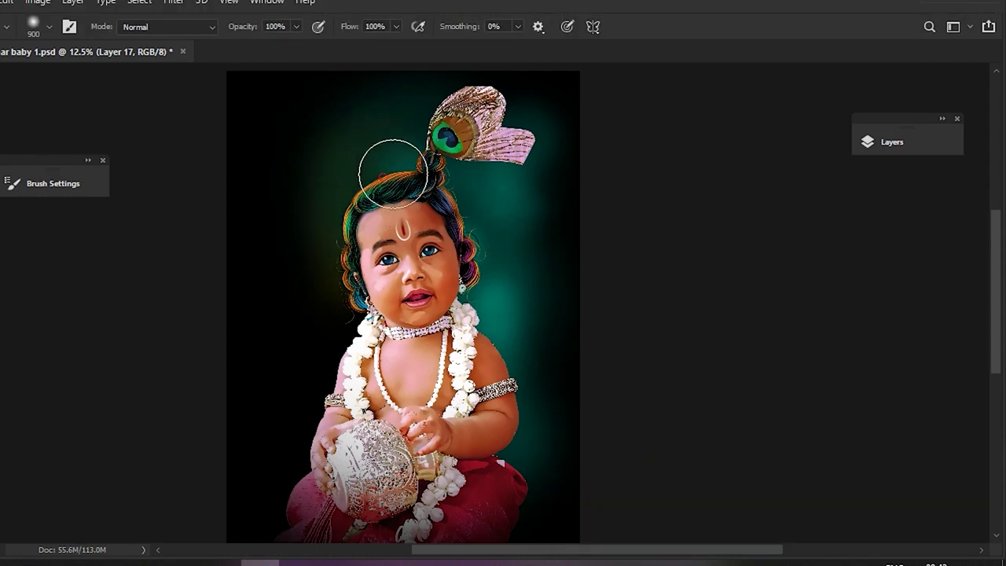
# - Paint a yellow glow left of the head and down the child's left side with an enlarged brush
pyautogui.moveTo(366, 184); pyautogui.dragTo(338, 213)
pyautogui.press(']')
pyautogui.press(']')
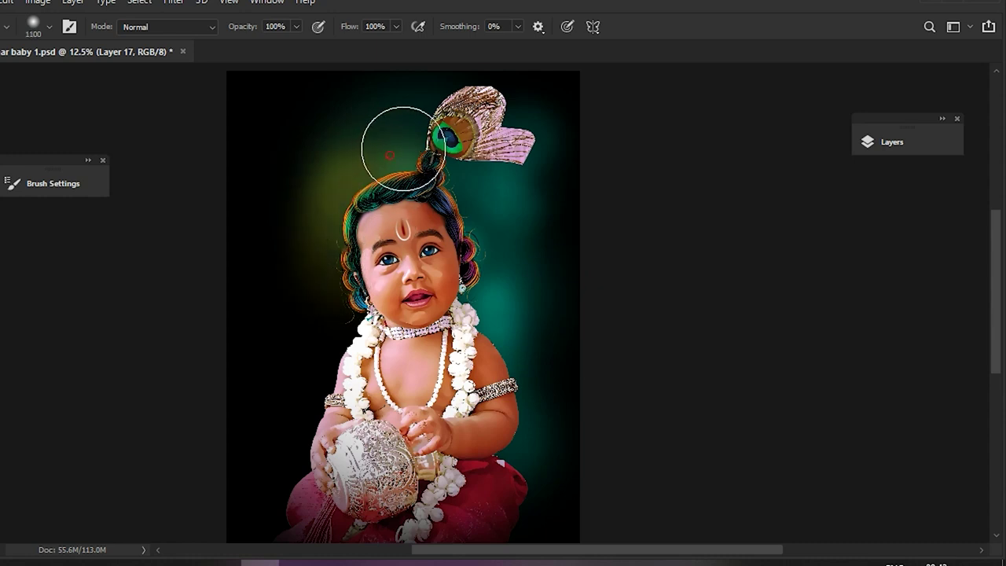
pyautogui.moveTo(296, 176); pyautogui.dragTo(339, 304)
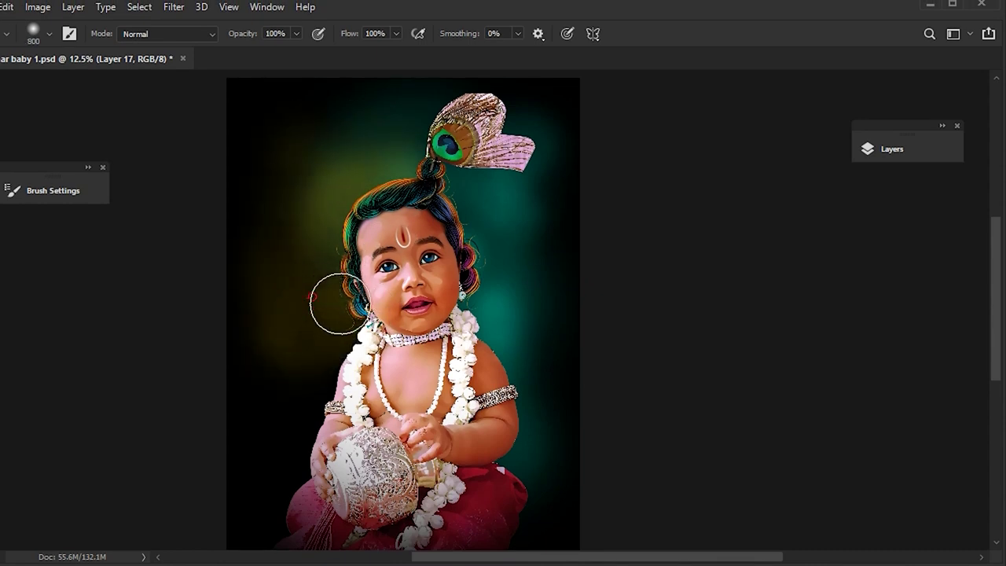
pyautogui.press(']')
pyautogui.press(']')
pyautogui.moveTo(333, 326)
pyautogui.mouseDown()
pyautogui.moveTo(341, 359)
pyautogui.moveTo(317, 231)
pyautogui.mouseUp()
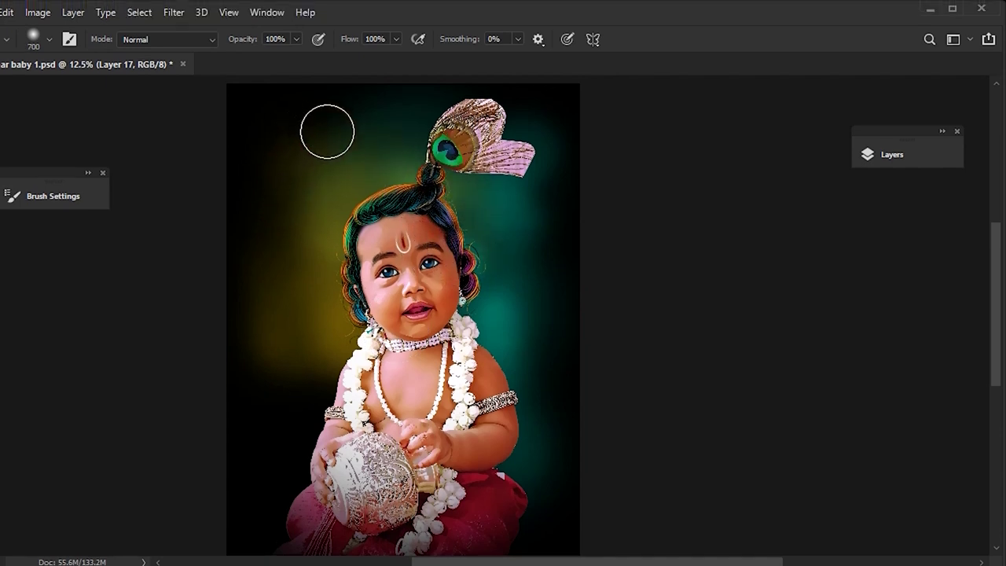
pyautogui.moveTo(382, 357); pyautogui.dragTo(398, 279)
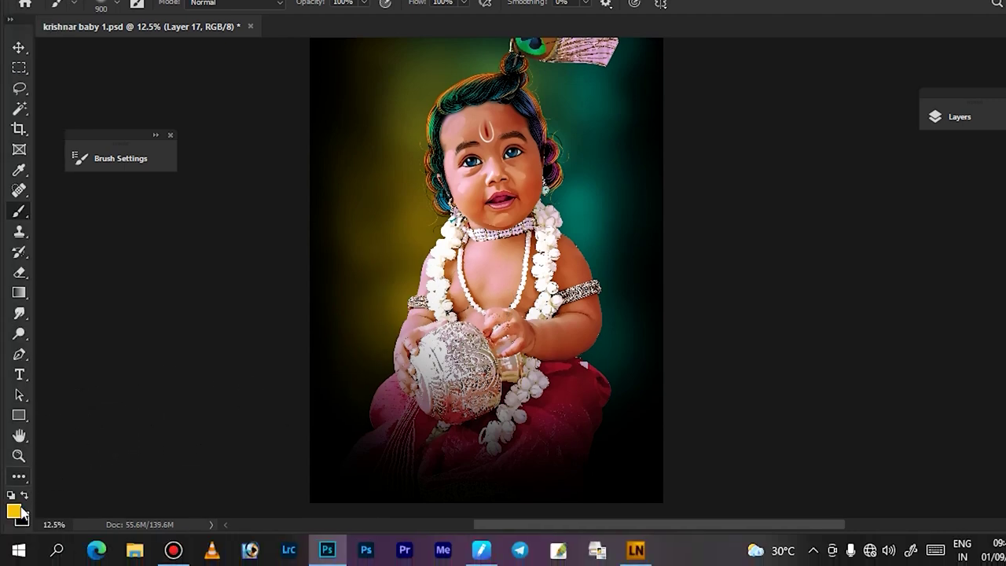
# - Switch the paint colour to orange and brush orange glows beside the left arm and up the left background
pyautogui.click(17, 510)
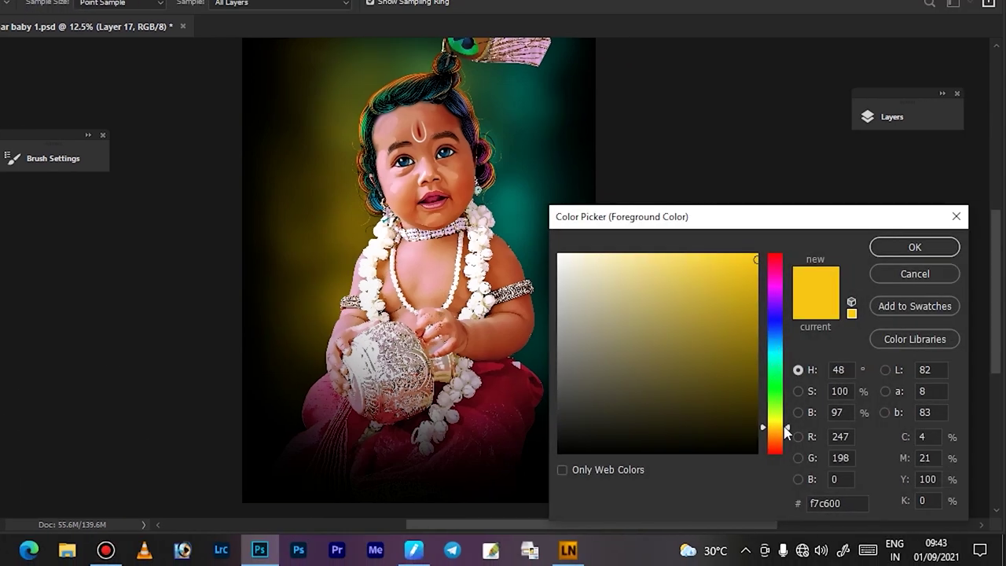
pyautogui.moveTo(774, 428); pyautogui.dragTo(773, 446)
pyautogui.click(904, 247)
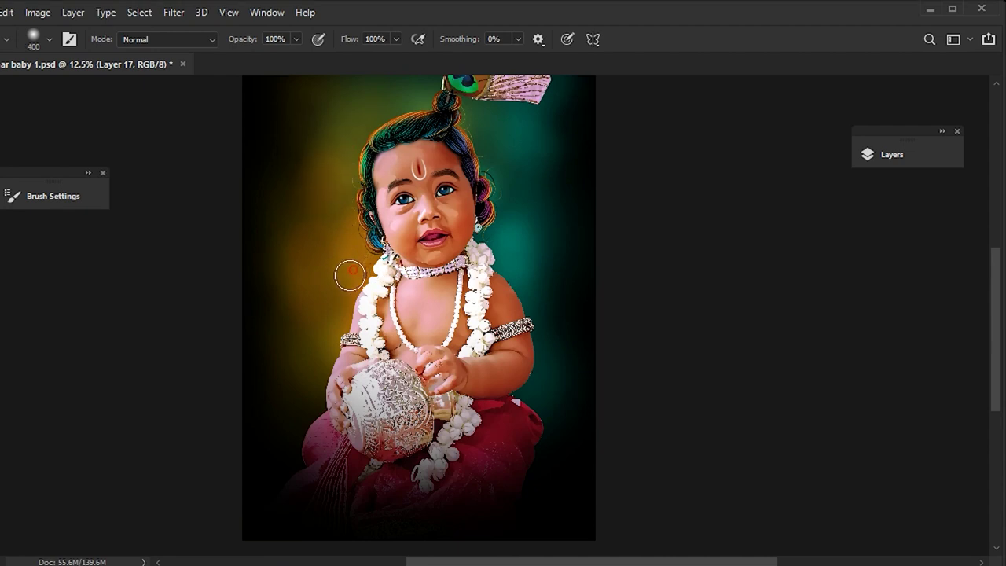
pyautogui.moveTo(340, 320); pyautogui.dragTo(338, 364)
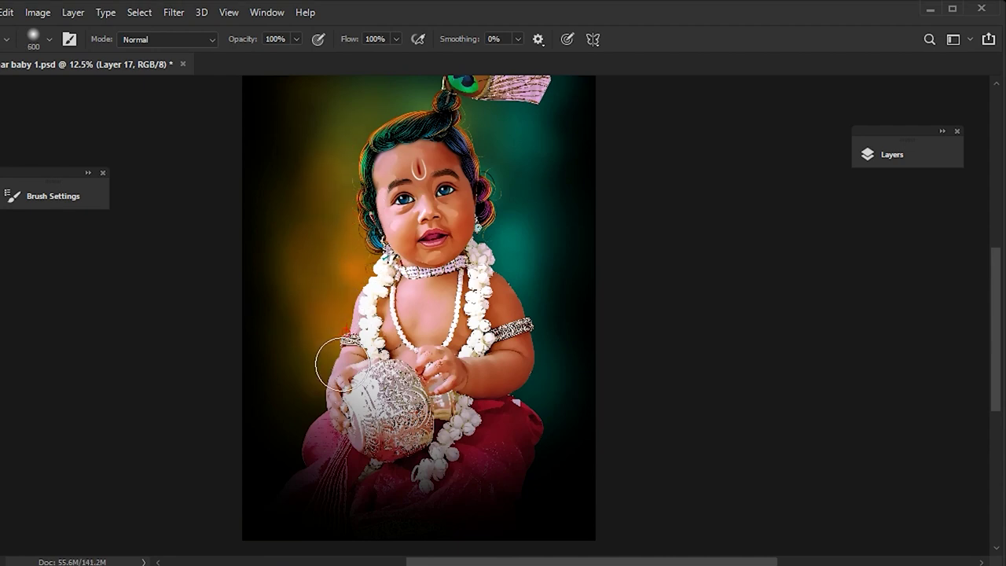
pyautogui.moveTo(289, 286); pyautogui.dragTo(292, 227)
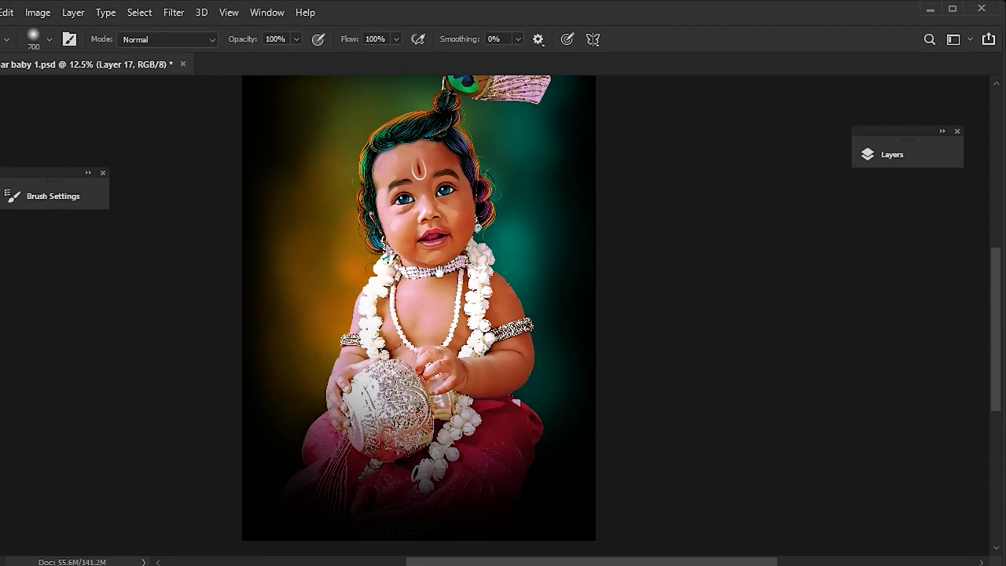
# - Zoom out to review the whole painting, then zoom back in on the lower body and pot
pyautogui.scroll(2, 418, 314)
pyautogui.press(']')
pyautogui.press(']')
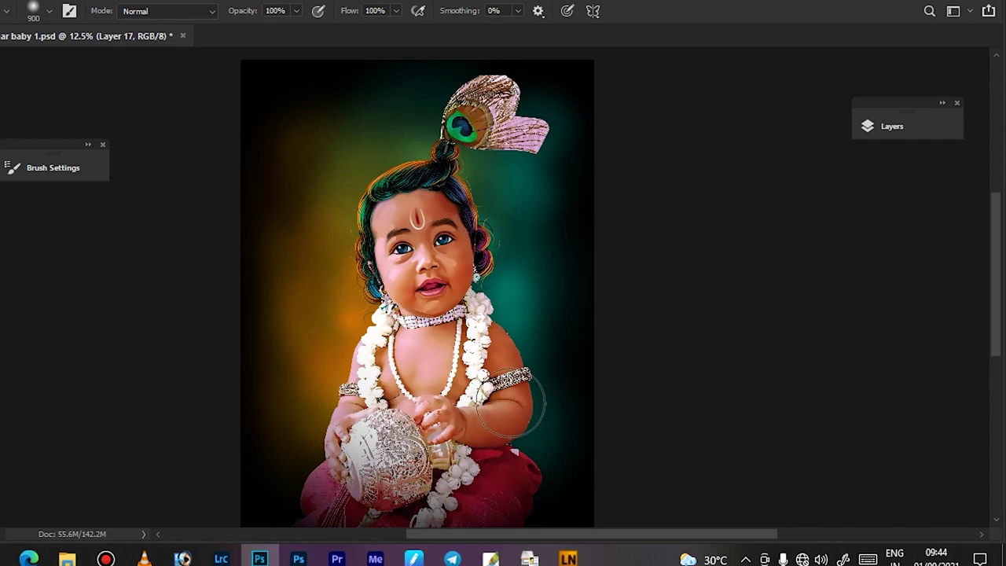
pyautogui.hotkey('ctrl', '-')
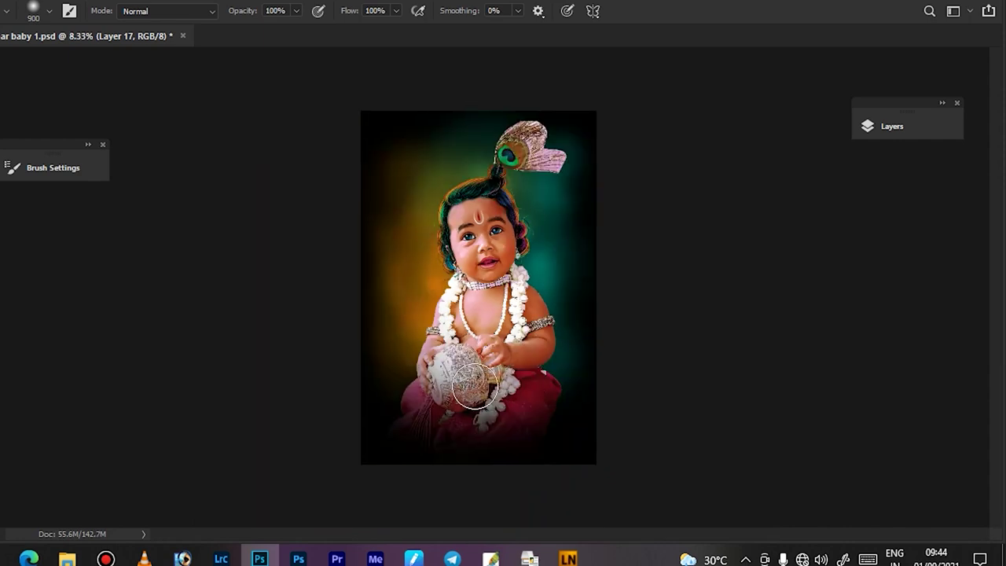
pyautogui.hotkey('ctrl', '+')
pyautogui.hotkey('ctrl', '+')
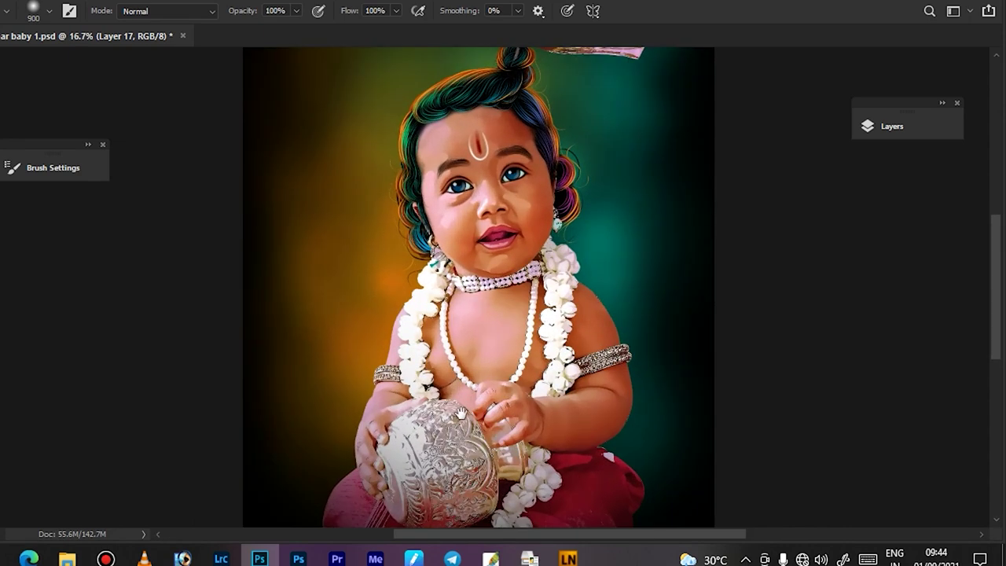
pyautogui.scroll(-3, 391, 244)
pyautogui.press(']')
pyautogui.press(']')
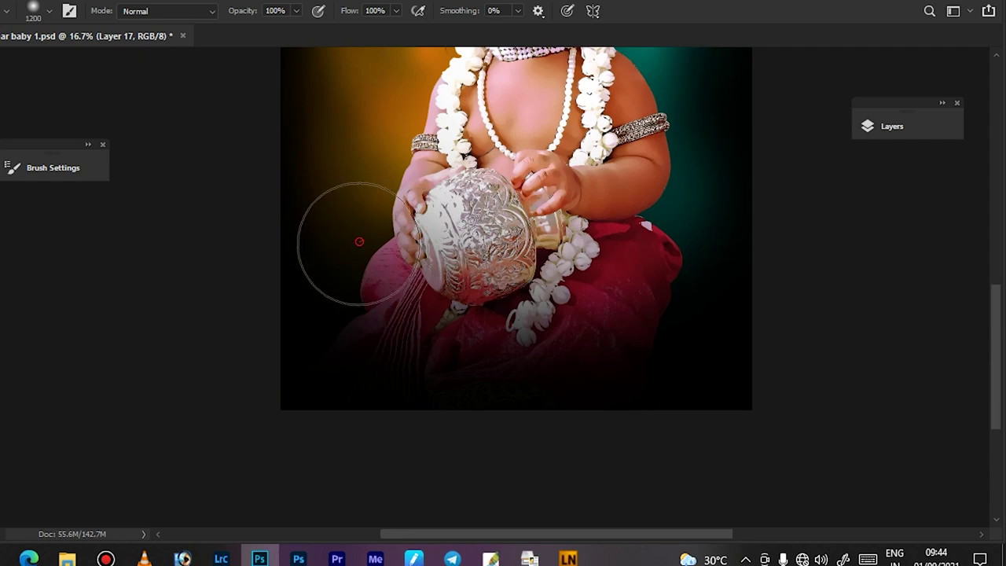
pyautogui.press(']')
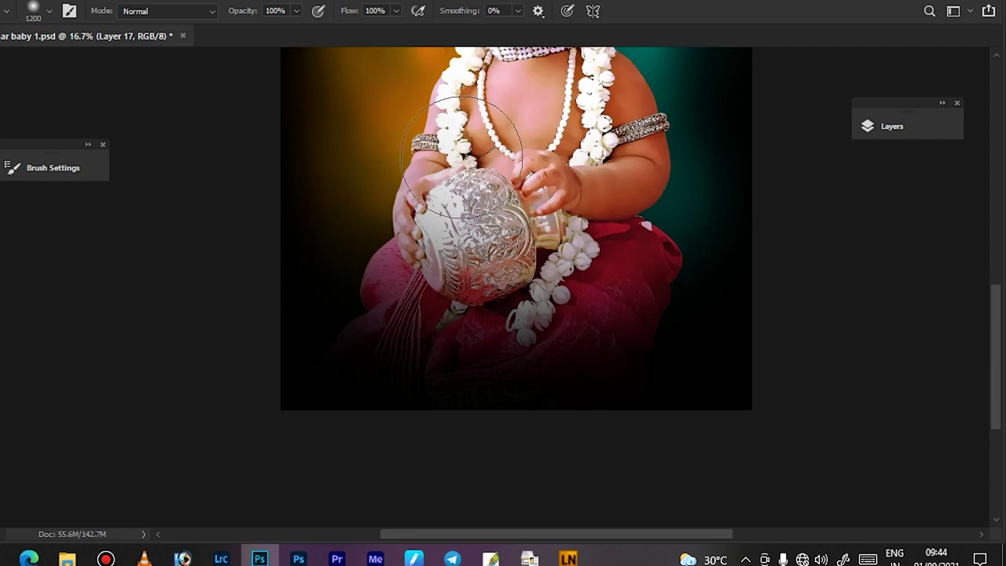
# - Pan over the head and lower body, then add a new empty Layer 18
pyautogui.moveTo(456, 161); pyautogui.dragTo(431, 295)
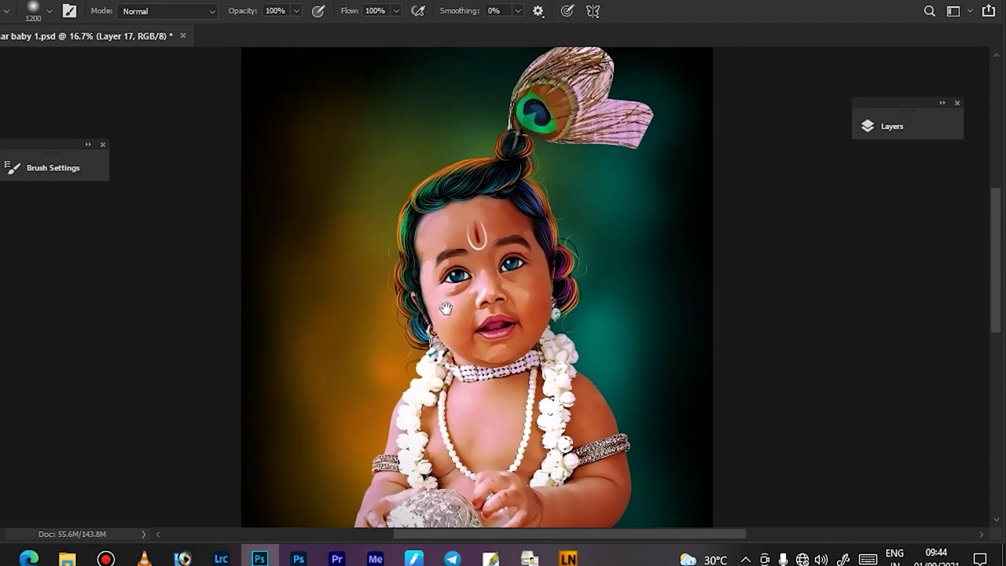
pyautogui.moveTo(449, 287); pyautogui.dragTo(433, 161)
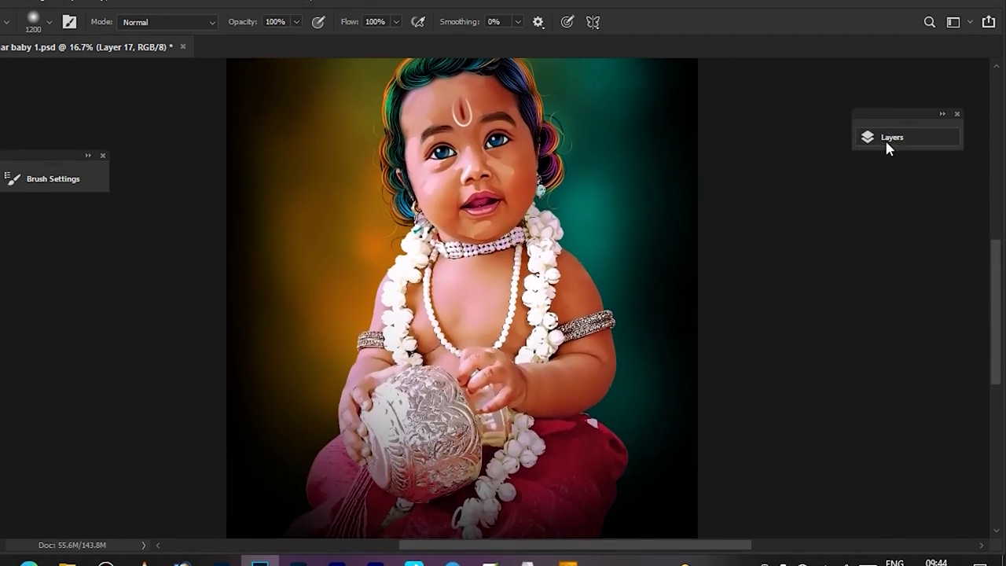
pyautogui.click(885, 139)
pyautogui.click(803, 436)
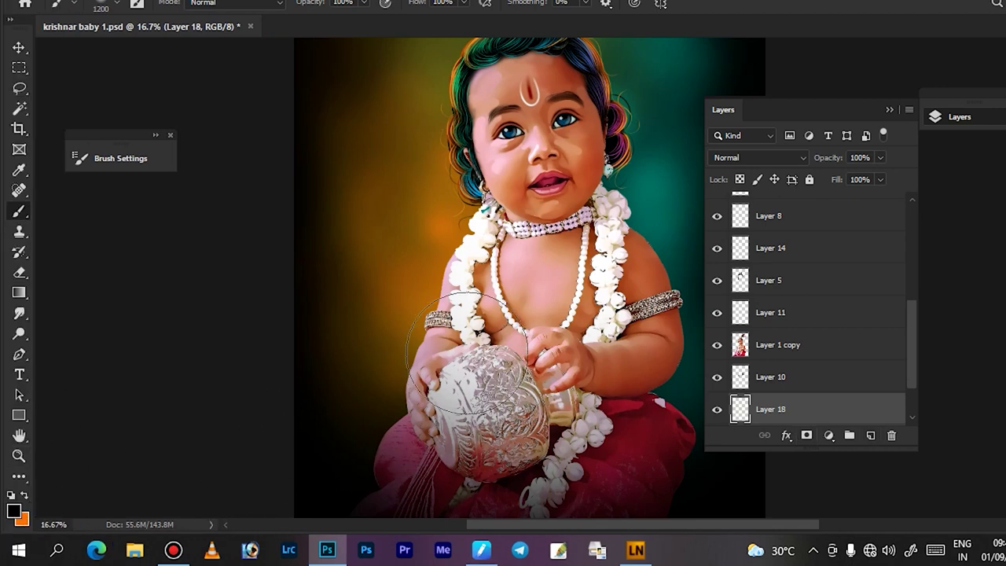
# - Paint dark tone on Layer 18 left of the baby's arm and around the chest, pot and face
pyautogui.moveTo(512, 335); pyautogui.dragTo(451, 382)
pyautogui.press('[')
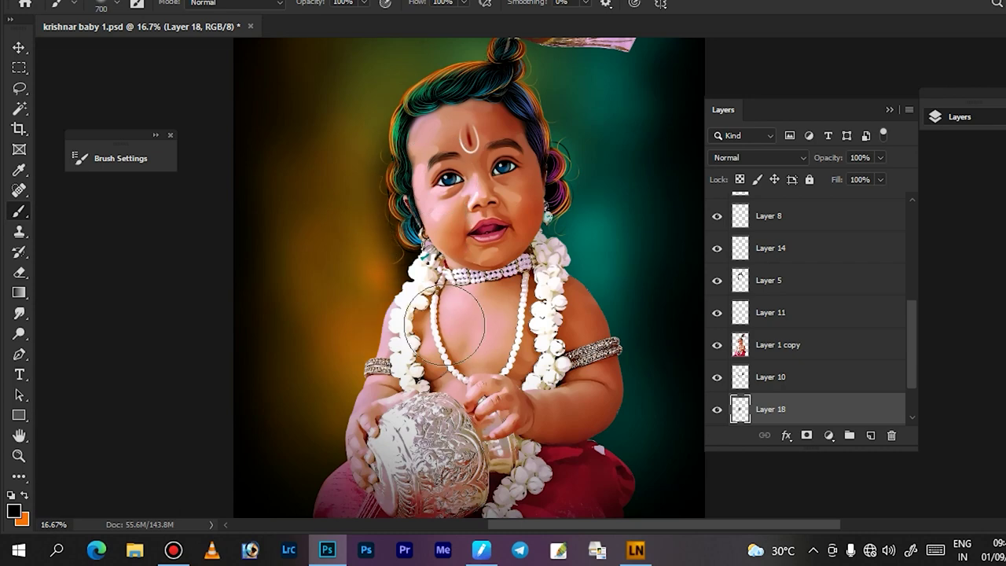
pyautogui.moveTo(488, 227); pyautogui.dragTo(511, 122)
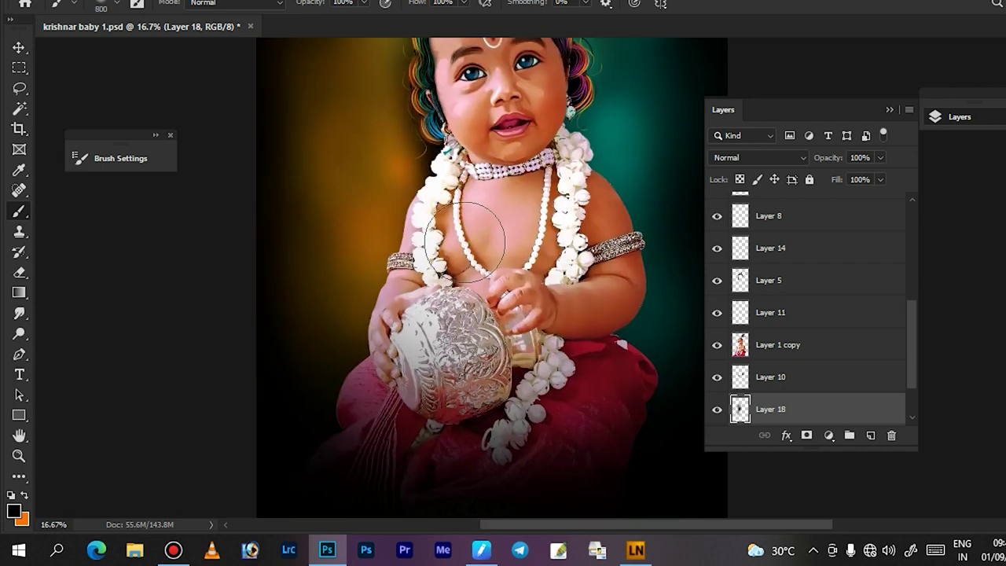
pyautogui.moveTo(429, 256); pyautogui.dragTo(422, 346)
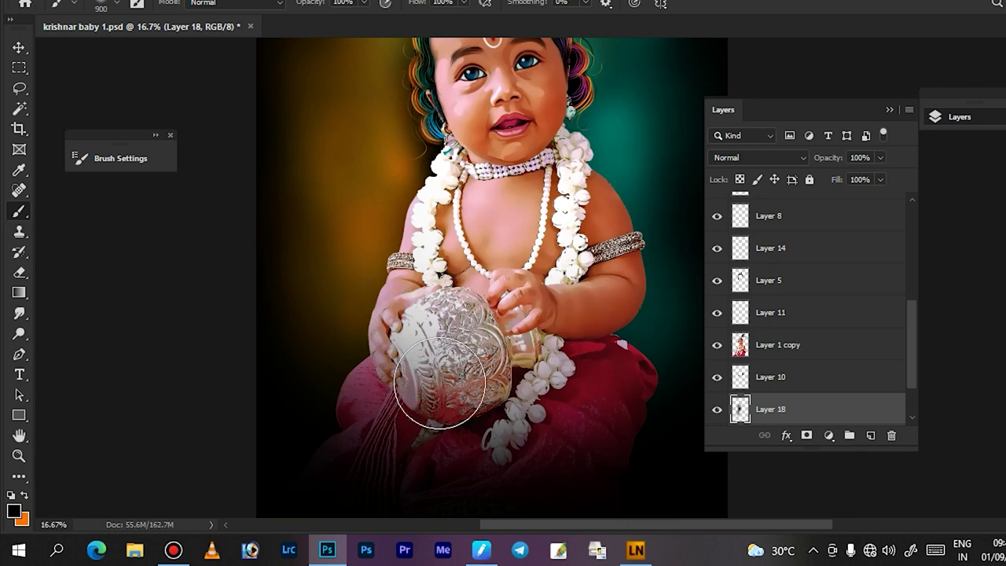
pyautogui.hotkey('ctrl', '+')
pyautogui.scroll(5, 393, 223)
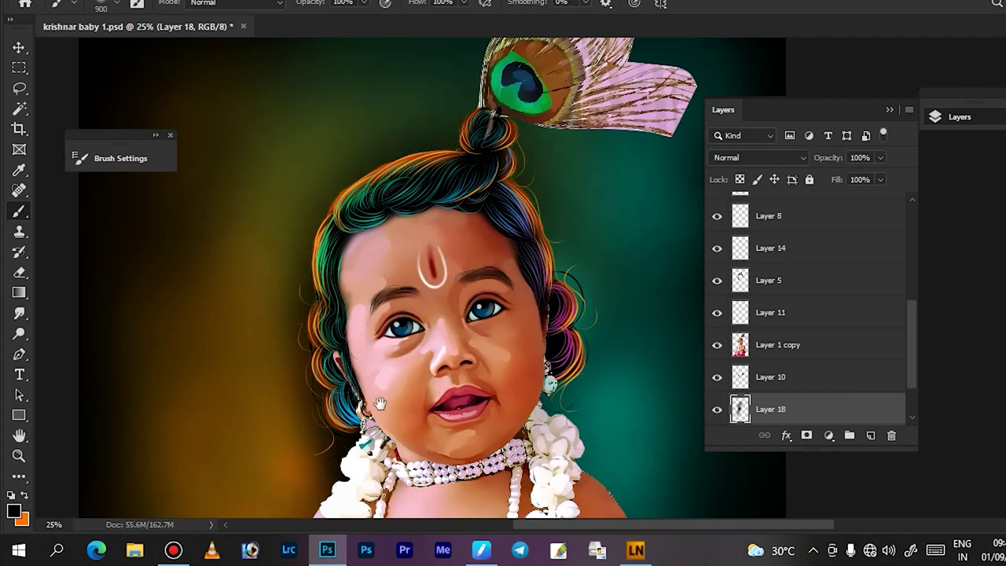
pyautogui.moveTo(375, 414); pyautogui.dragTo(434, 288)
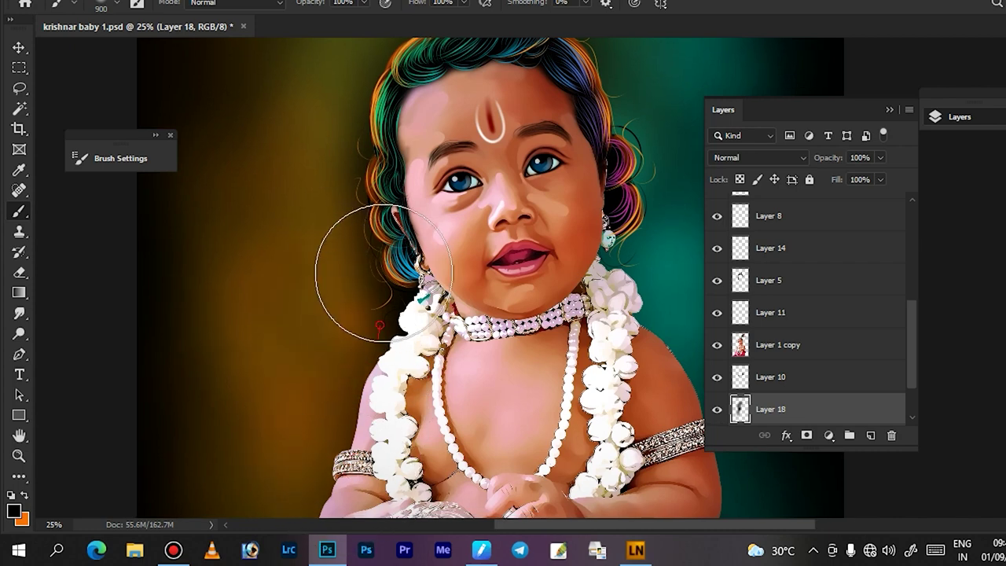
pyautogui.moveTo(385, 345); pyautogui.dragTo(416, 242)
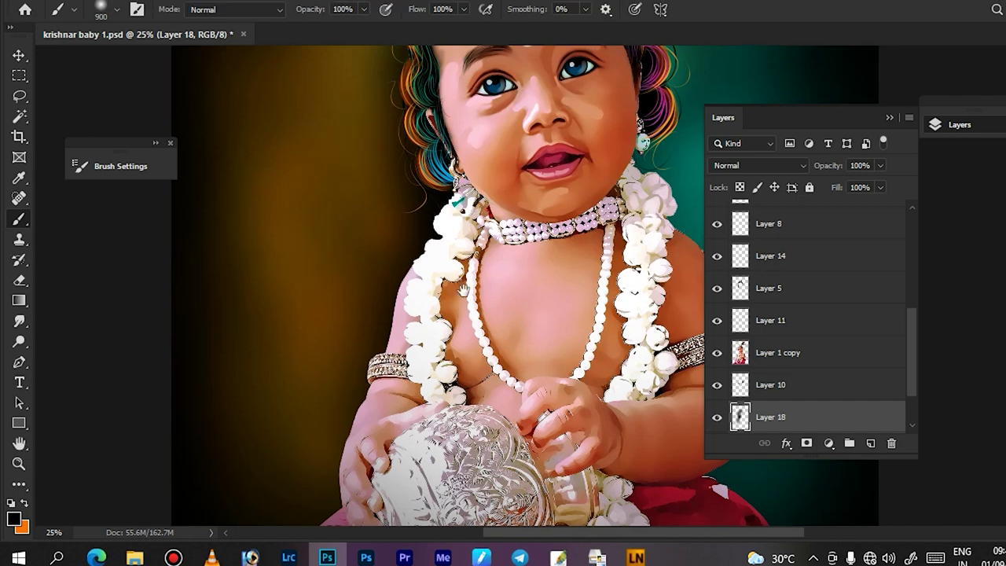
pyautogui.moveTo(462, 282); pyautogui.dragTo(477, 203)
pyautogui.moveTo(366, 322); pyautogui.dragTo(205, 549)
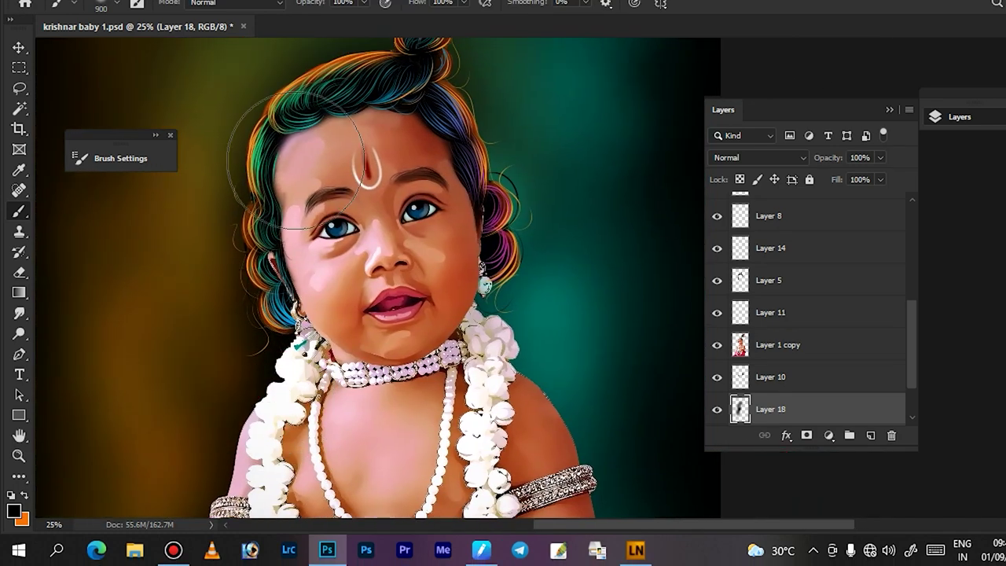
pyautogui.moveTo(291, 180); pyautogui.dragTo(253, 337)
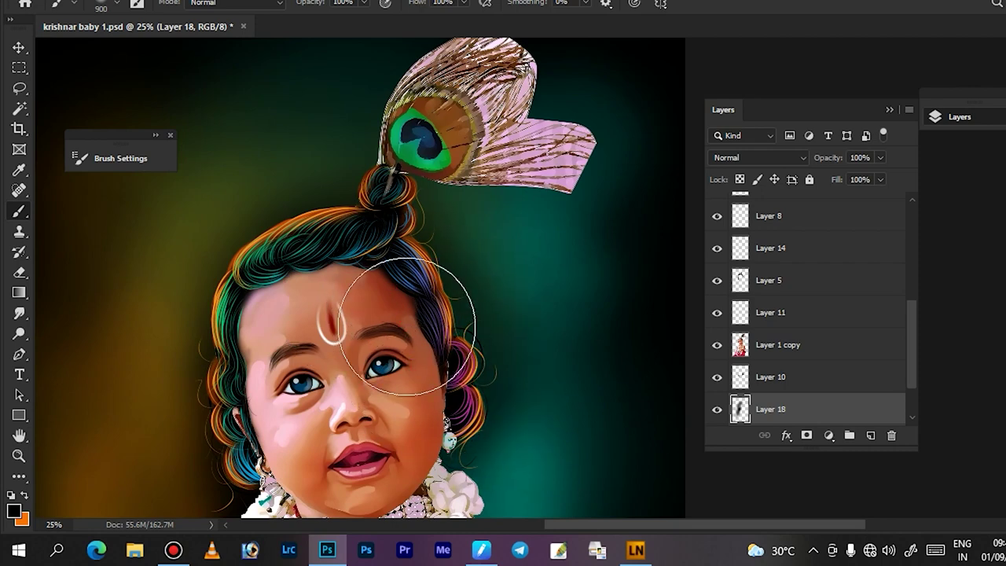
# - Paint dark tone with an 800 px brush around the garland, arms, head and feather
pyautogui.scroll(-3, 460, 365)
pyautogui.scroll(-2, 458, 338)
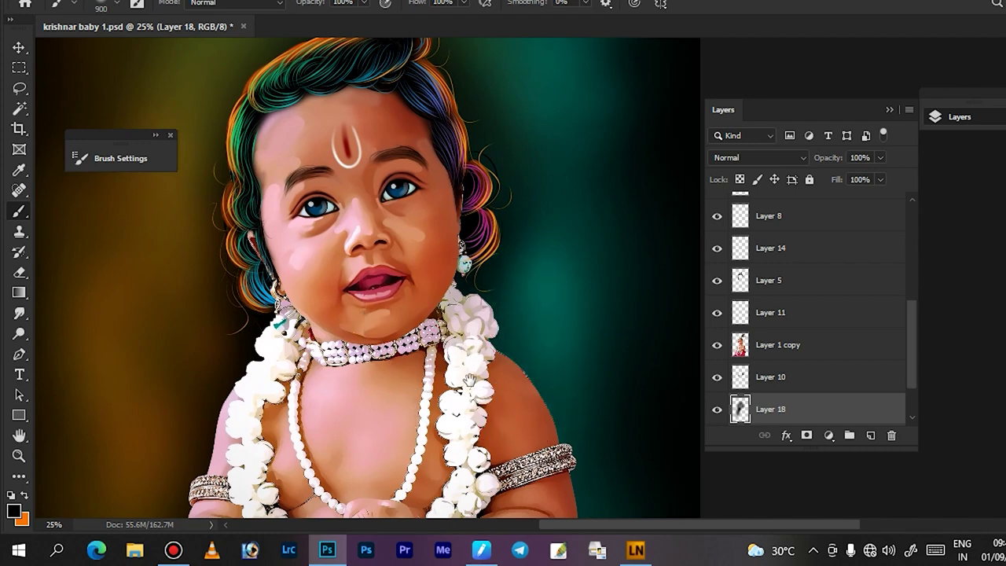
pyautogui.moveTo(448, 344); pyautogui.dragTo(398, 283)
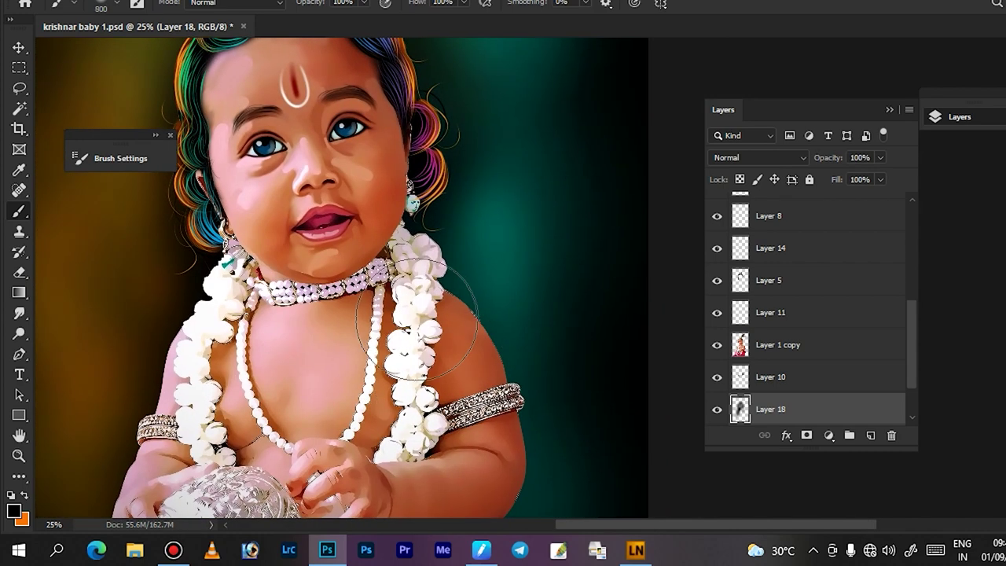
pyautogui.press(']')
pyautogui.press(']')
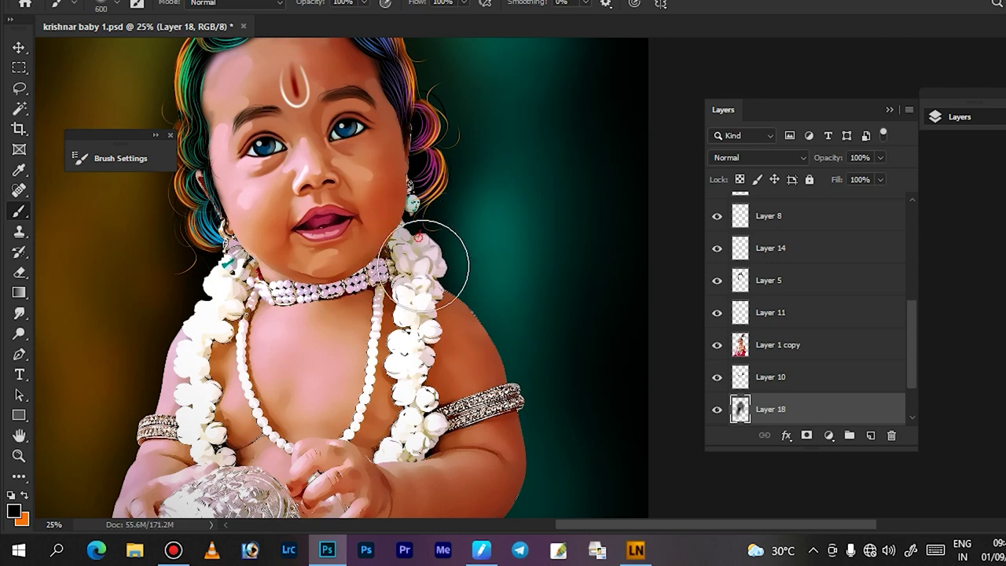
pyautogui.press(']')
pyautogui.press(']')
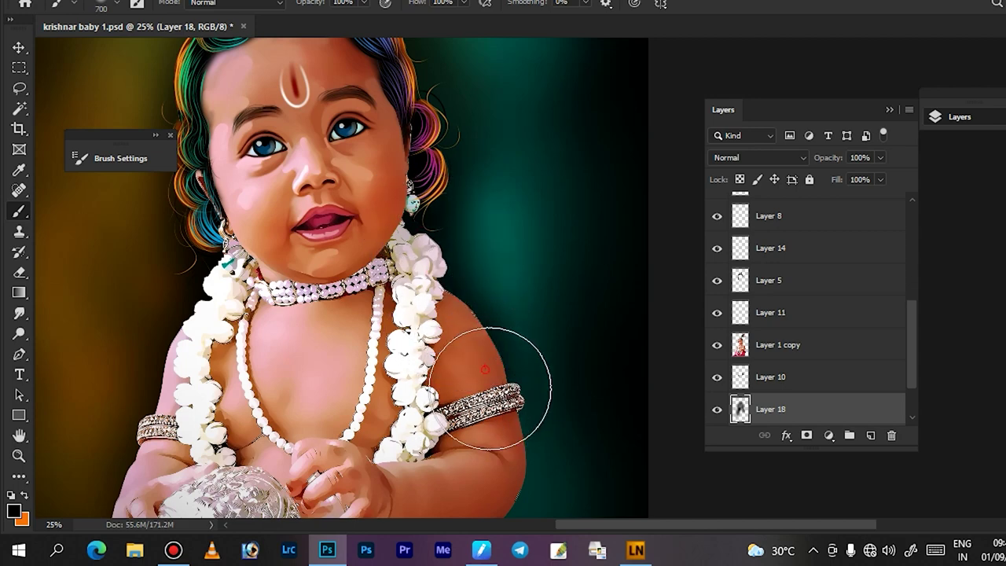
pyautogui.moveTo(454, 215); pyautogui.dragTo(433, 99)
pyautogui.press('[')
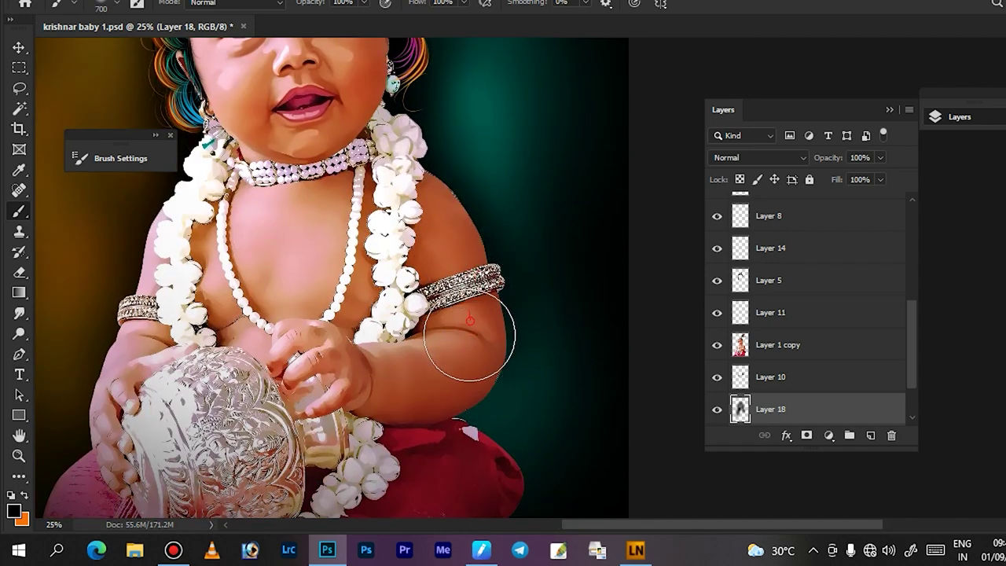
pyautogui.press(']')
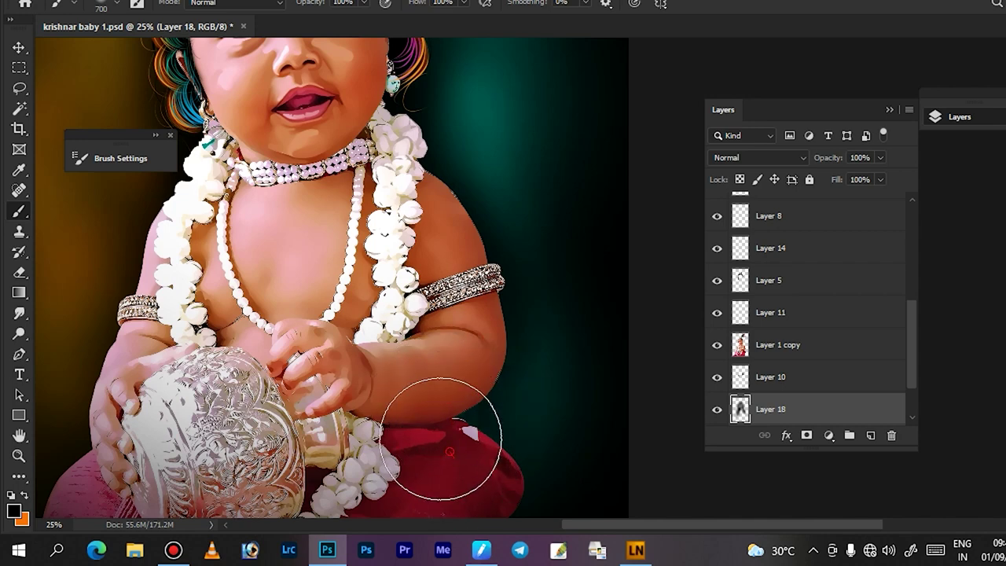
pyautogui.moveTo(408, 240); pyautogui.dragTo(481, 371)
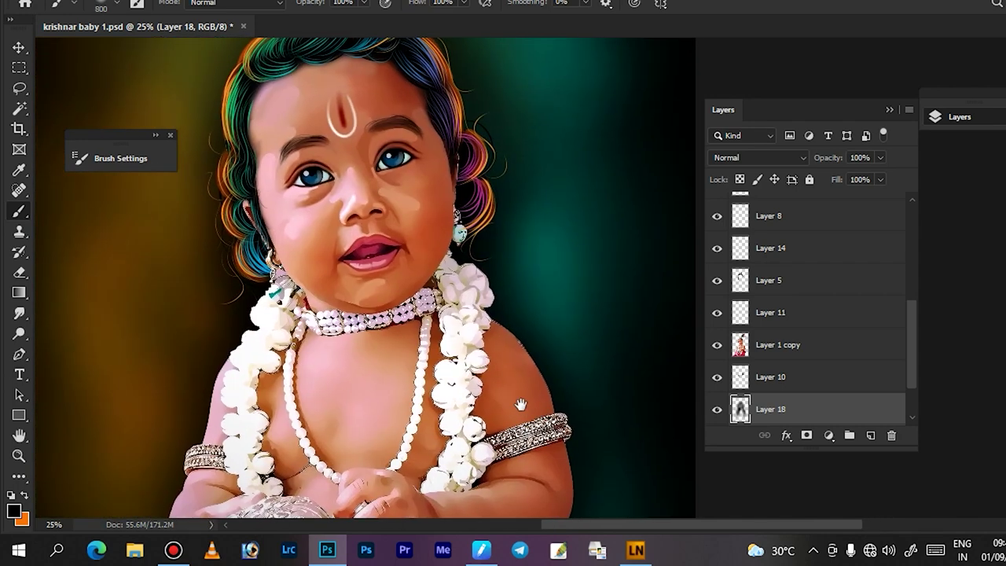
pyautogui.moveTo(471, 274); pyautogui.dragTo(506, 429)
pyautogui.press('[')
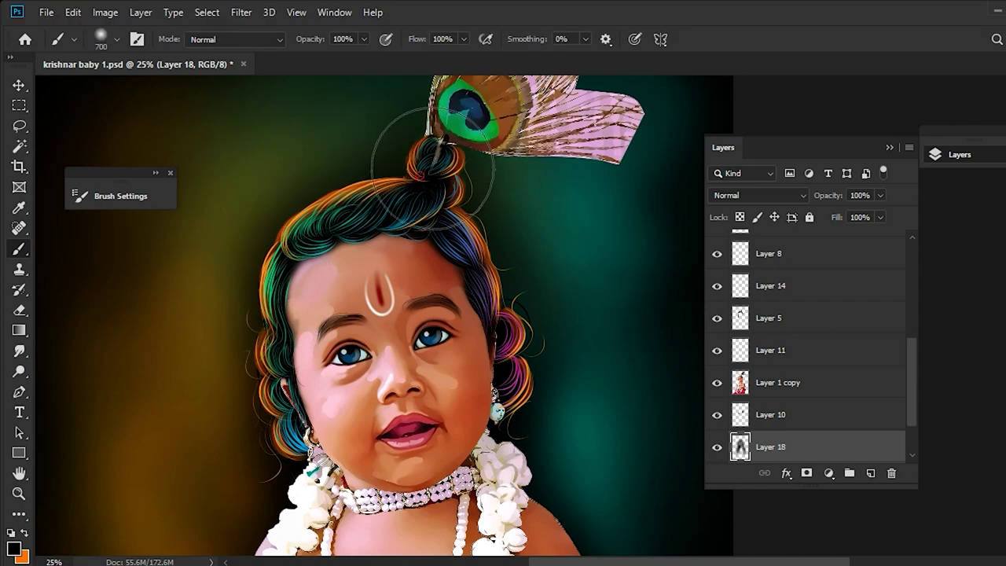
pyautogui.press(']')
pyautogui.moveTo(436, 198); pyautogui.dragTo(526, 142)
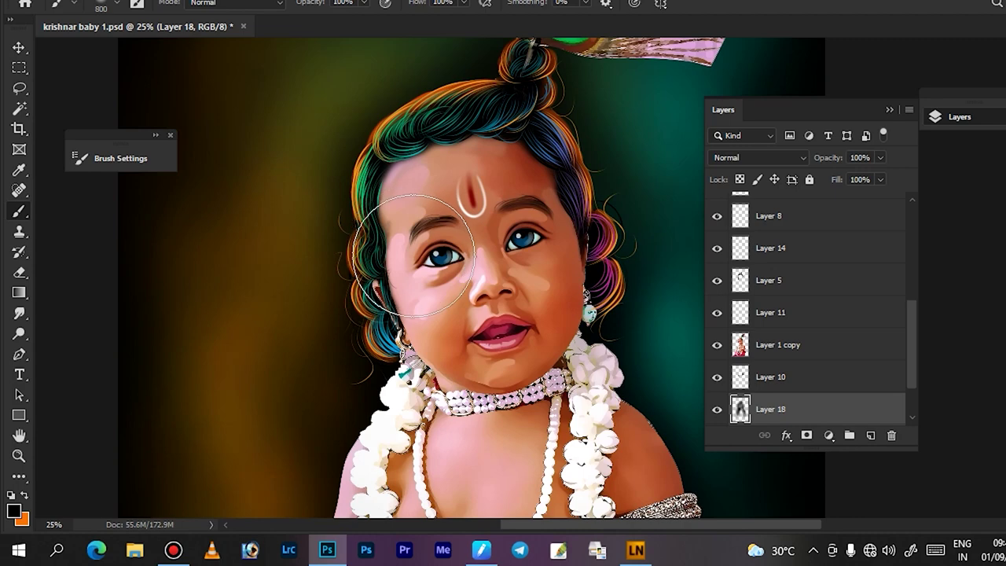
# - Undo the unwanted dark stroke near the hair and enlarge the brush from 300 to 500
pyautogui.hotkey('ctrl', 'z')
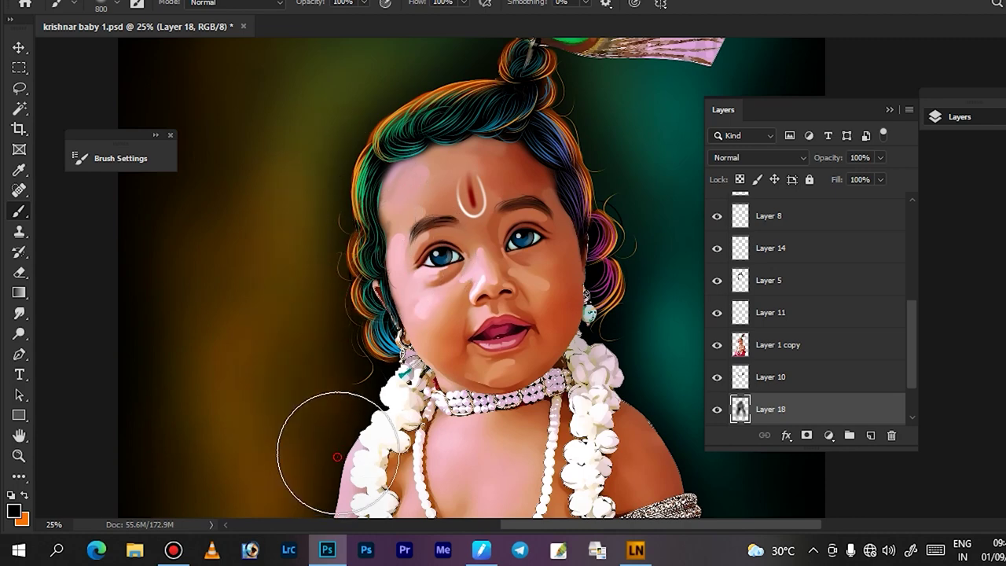
pyautogui.scroll(-3, 403, 351)
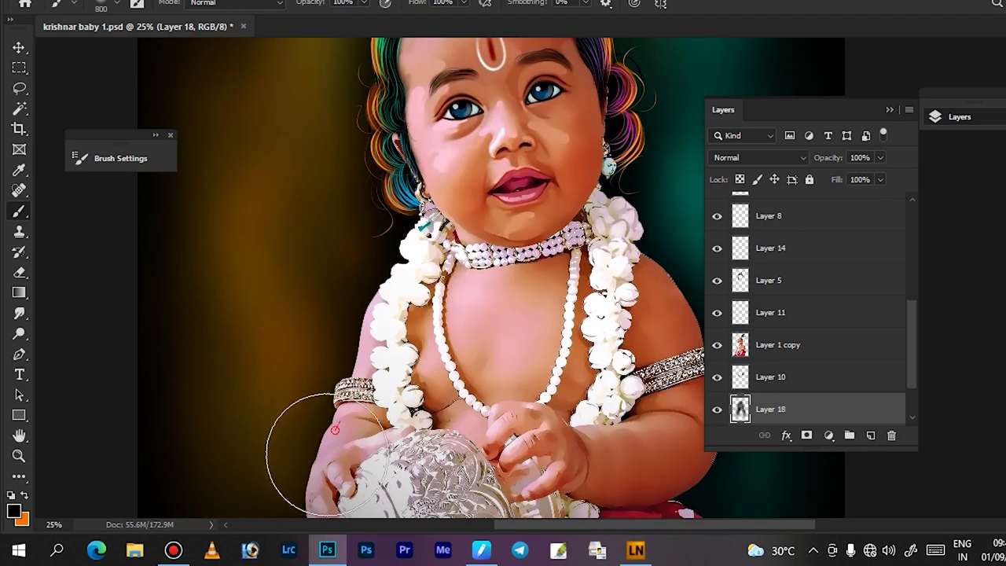
pyautogui.scroll(5, 303, 437)
pyautogui.hscroll(3, 383, 322)
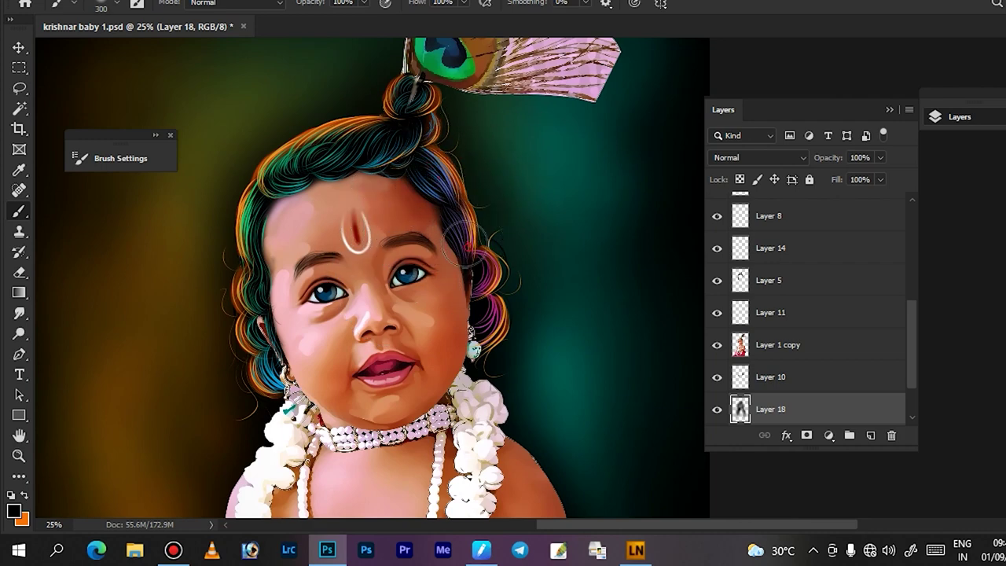
pyautogui.press(']')
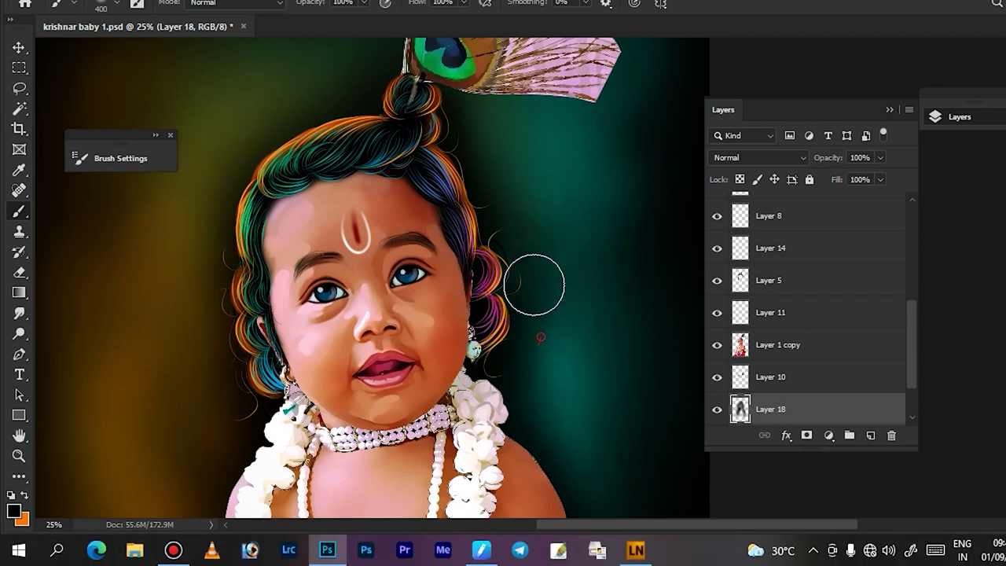
pyautogui.press(']')
pyautogui.press(']')
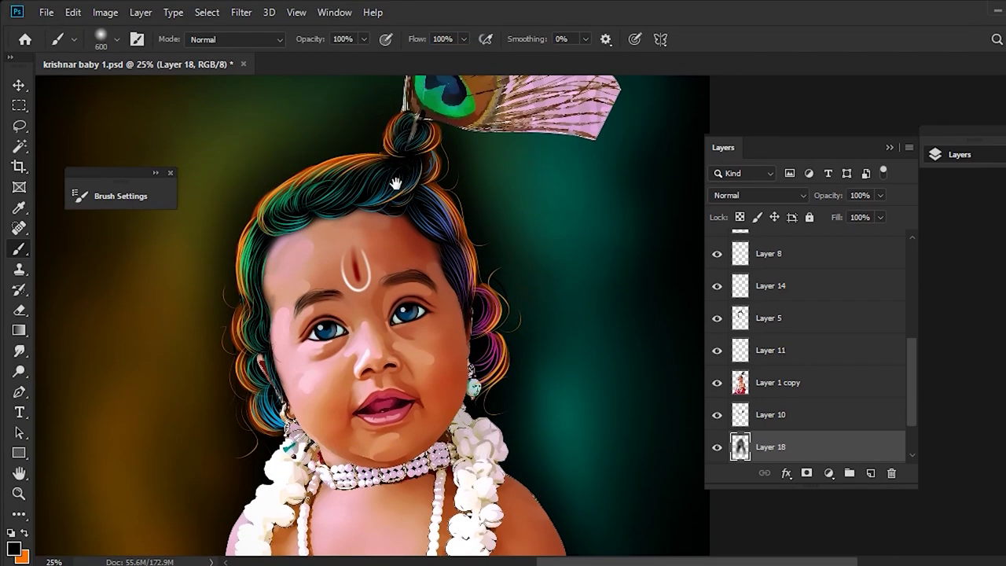
pyautogui.moveTo(401, 201); pyautogui.dragTo(401, 201)
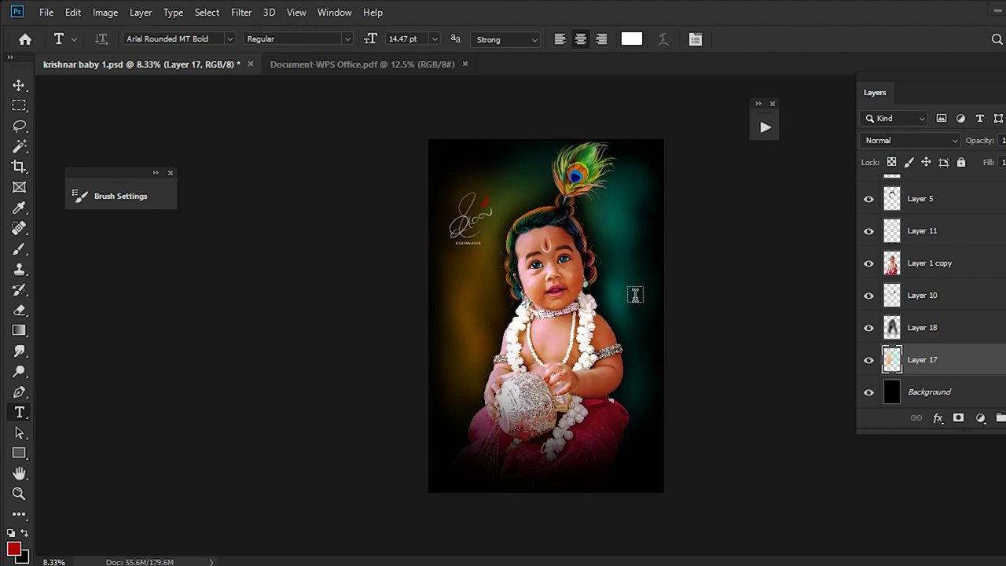
# - Toggle Layers 12 and 13 off and back on to compare, then zoom in on the face
pyautogui.scroll(5, 999, 331)
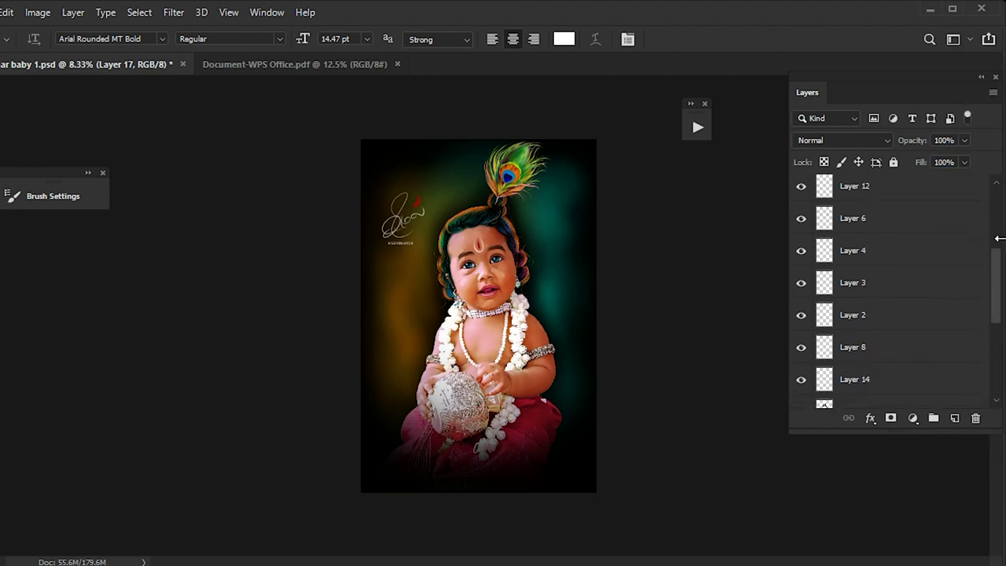
pyautogui.click(800, 192)
pyautogui.click(801, 225)
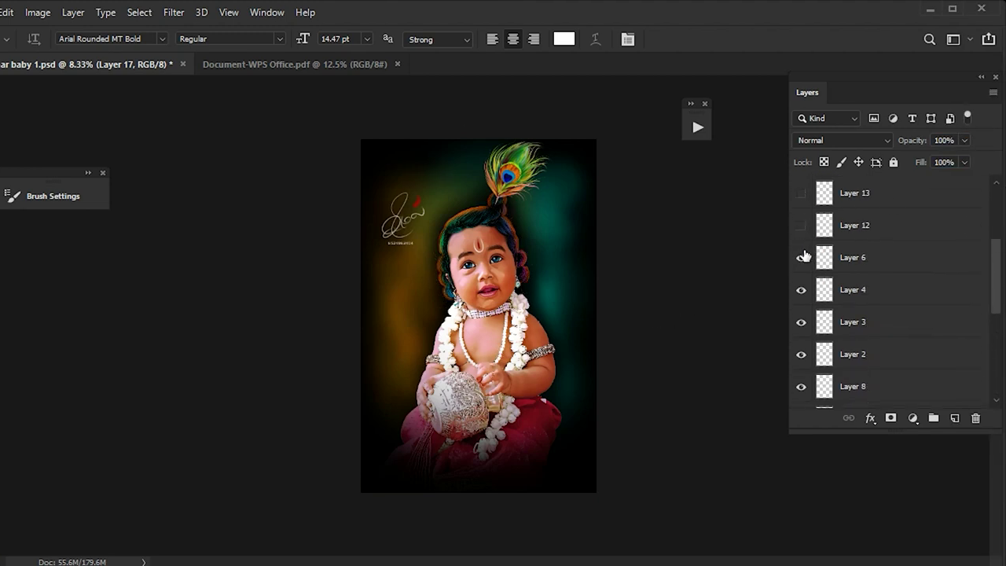
pyautogui.click(801, 225)
pyautogui.click(801, 193)
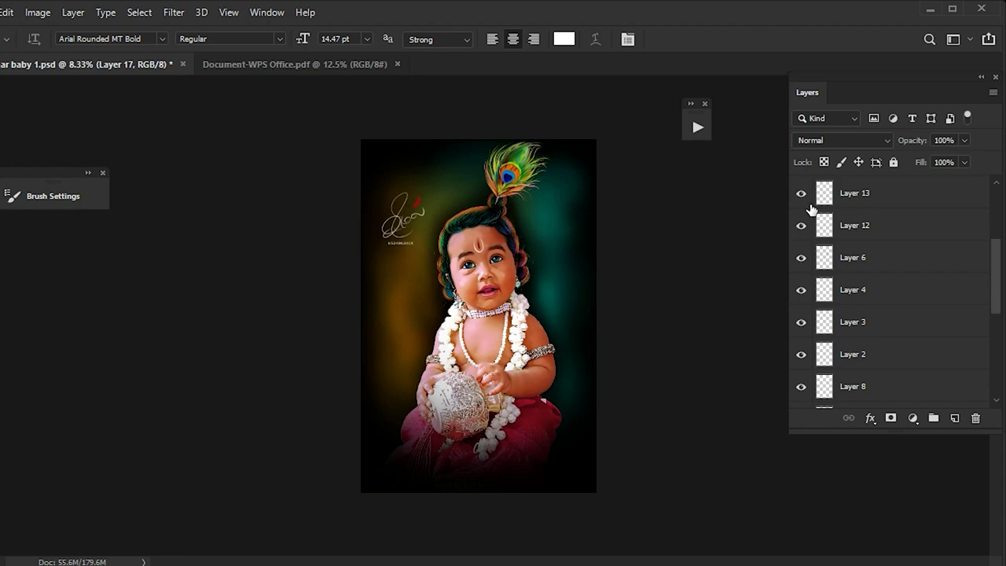
pyautogui.hotkey('ctrl', '+')
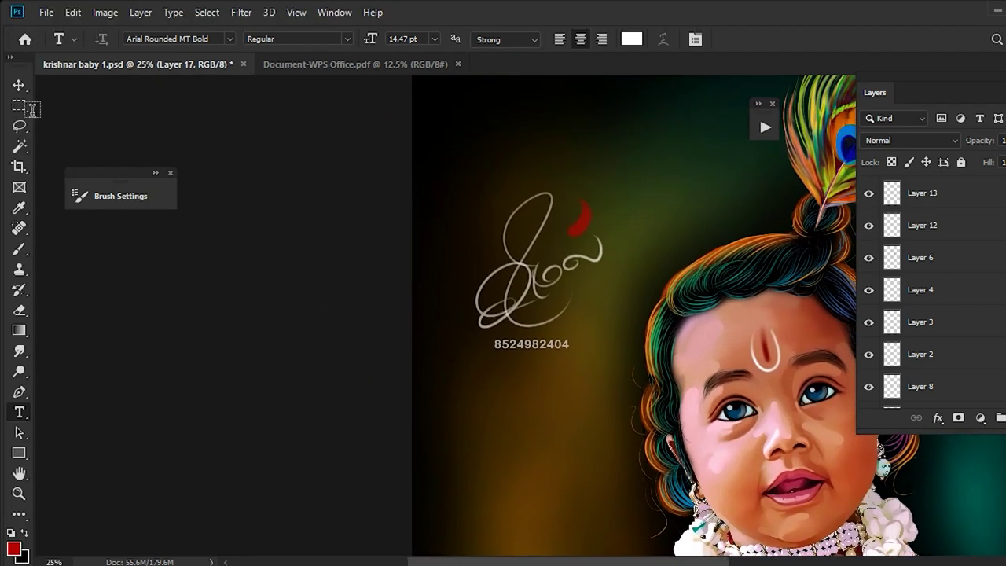
# - Hide the signature Layer 20 and make Layer 17 the active layer
pyautogui.click(19, 85)
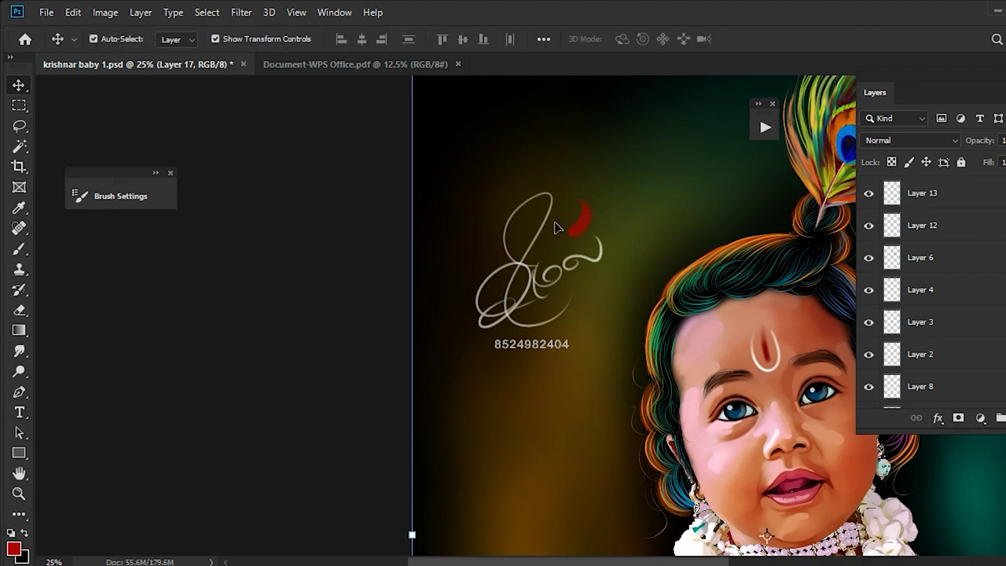
pyautogui.click(554, 220)
pyautogui.click(802, 193)
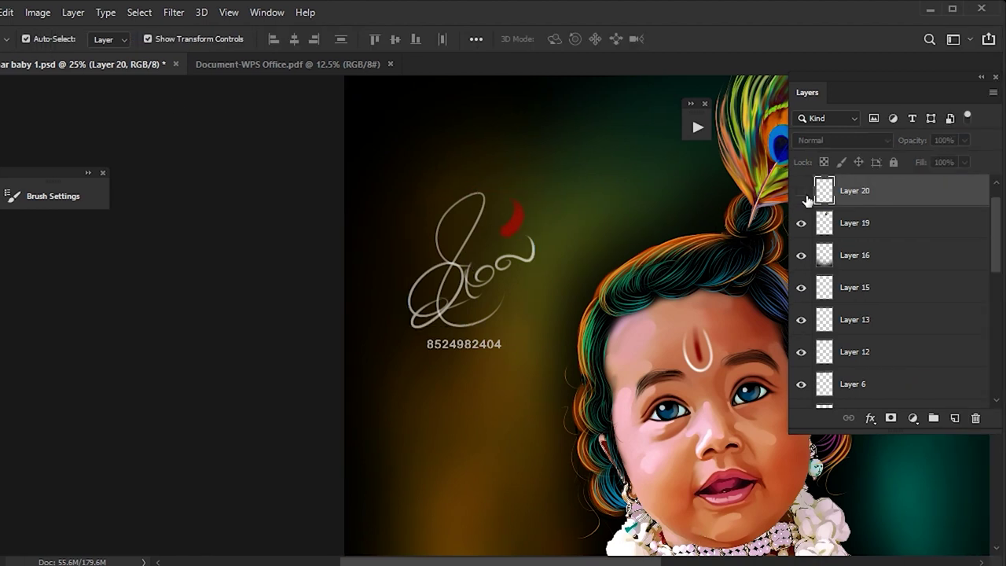
pyautogui.scroll(1, 974, 192)
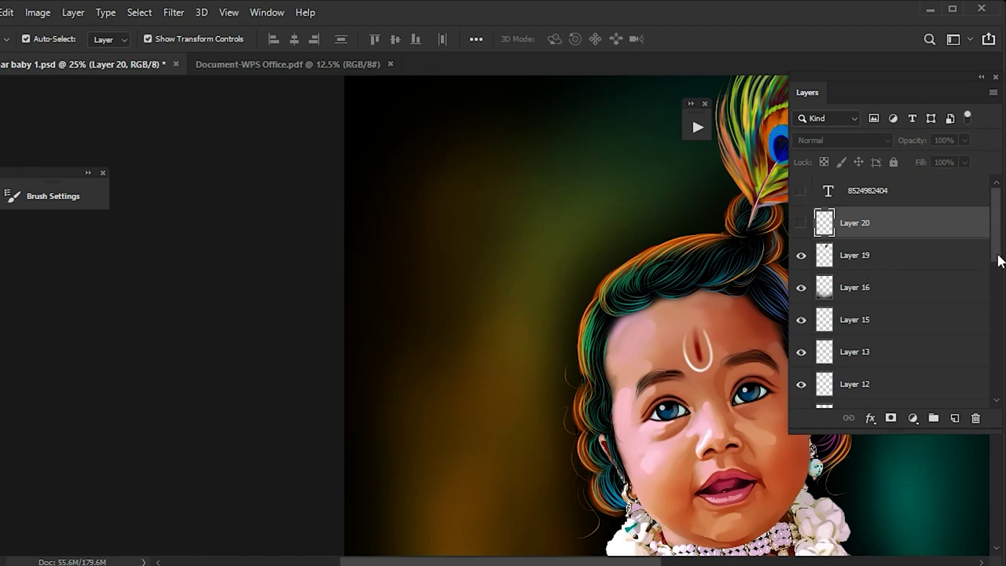
pyautogui.moveTo(998, 251); pyautogui.dragTo(999, 405)
pyautogui.click(872, 362)
pyautogui.moveTo(568, 359)
pyautogui.mouseDown()
pyautogui.moveTo(388, 354)
pyautogui.moveTo(259, 399)
pyautogui.mouseUp()
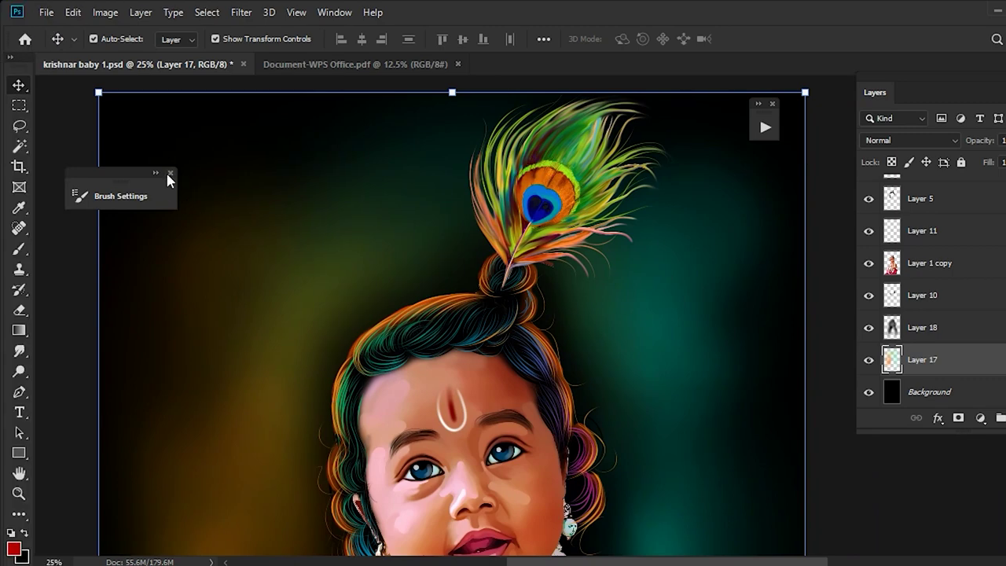
# - Close the floating Brush Settings and play panels and return to the Brush tool
pyautogui.click(169, 173)
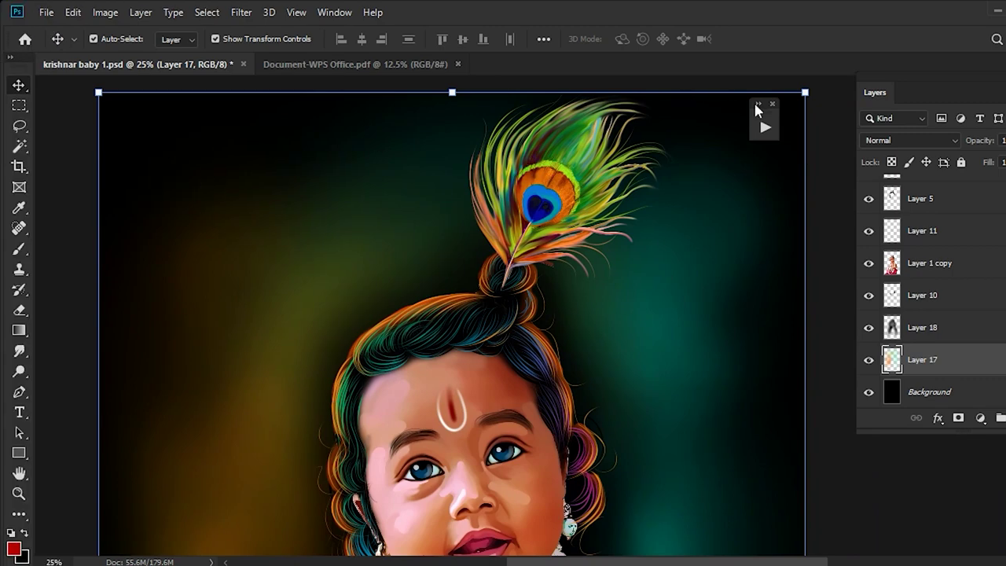
pyautogui.click(716, 104)
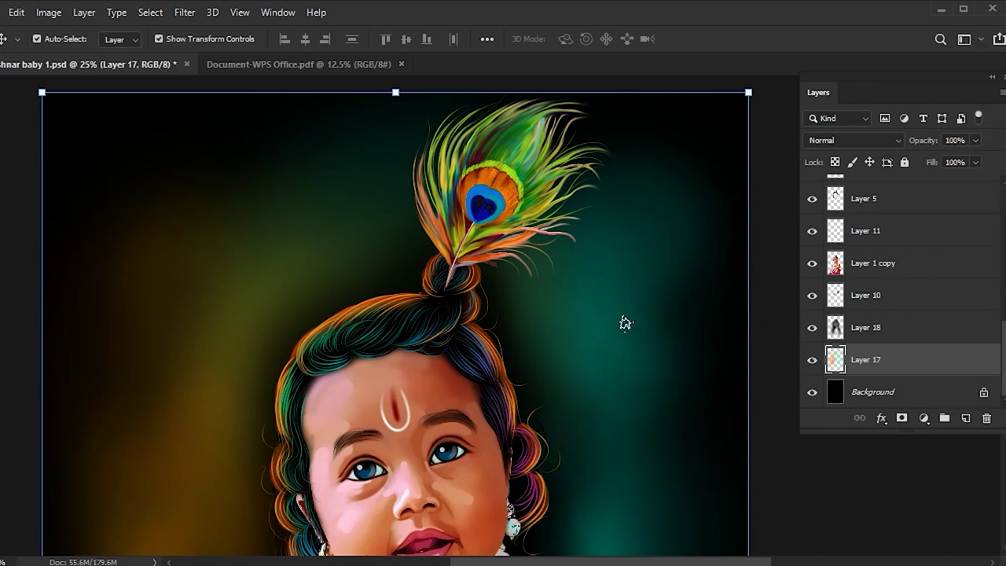
pyautogui.press('b')
pyautogui.rightClick(538, 272)
# - Load a textured Dry Media brush from the preset picker and set its size to 300 px
pyautogui.moveTo(966, 397); pyautogui.dragTo(951, 428)
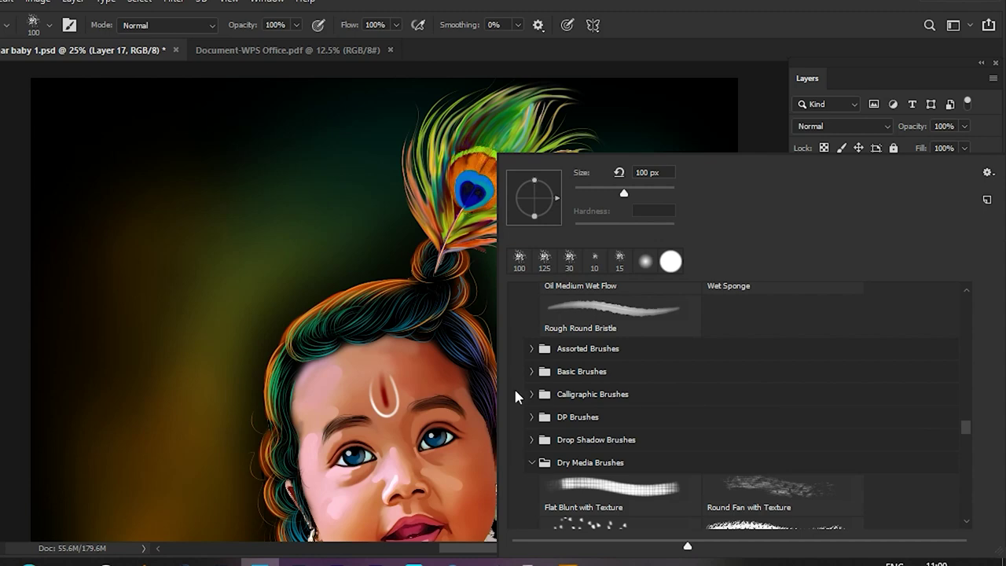
pyautogui.click(531, 349)
pyautogui.moveTo(963, 409); pyautogui.dragTo(960, 313)
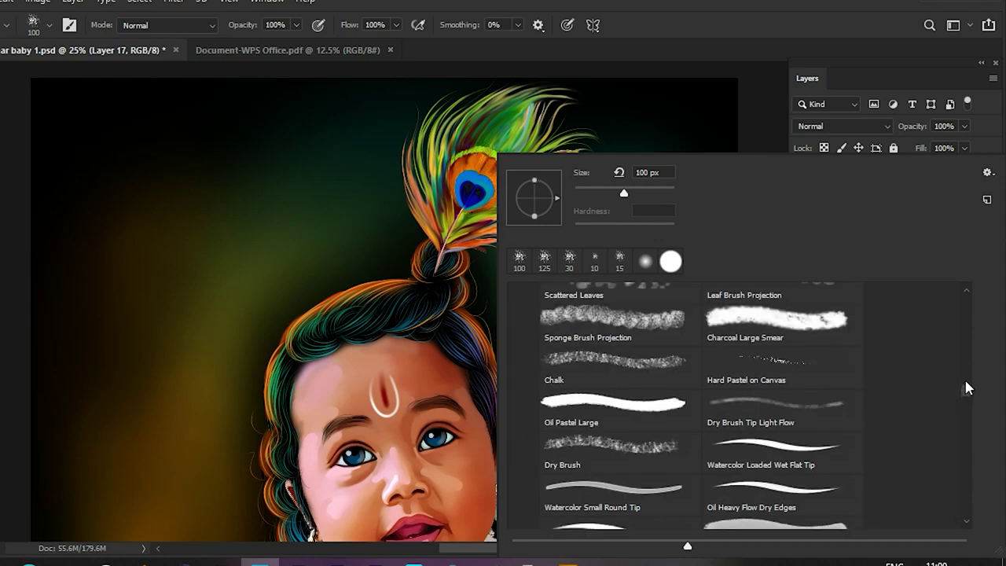
pyautogui.scroll(10, 959, 313)
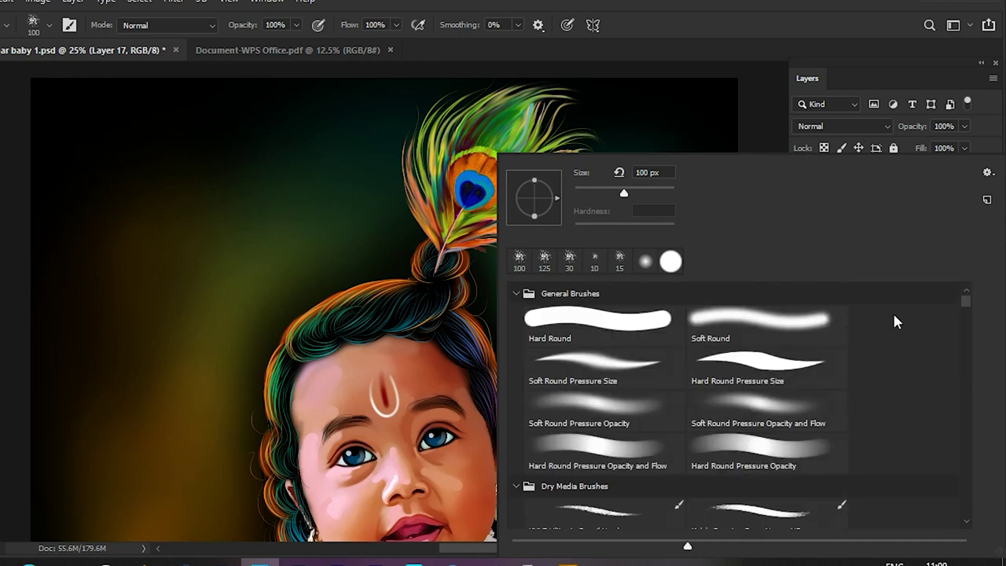
pyautogui.scroll(-3, 966, 291)
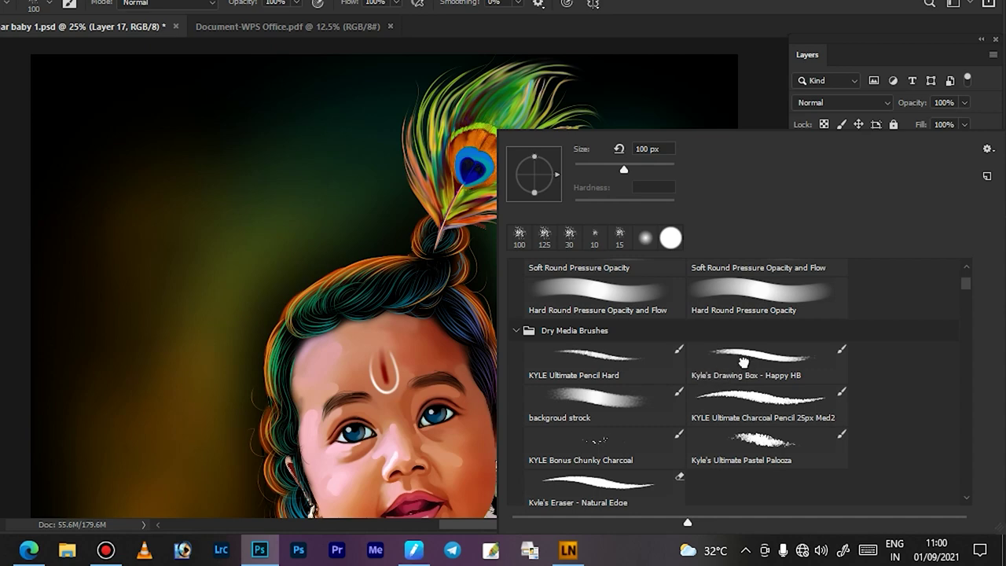
pyautogui.doubleClick(779, 362)
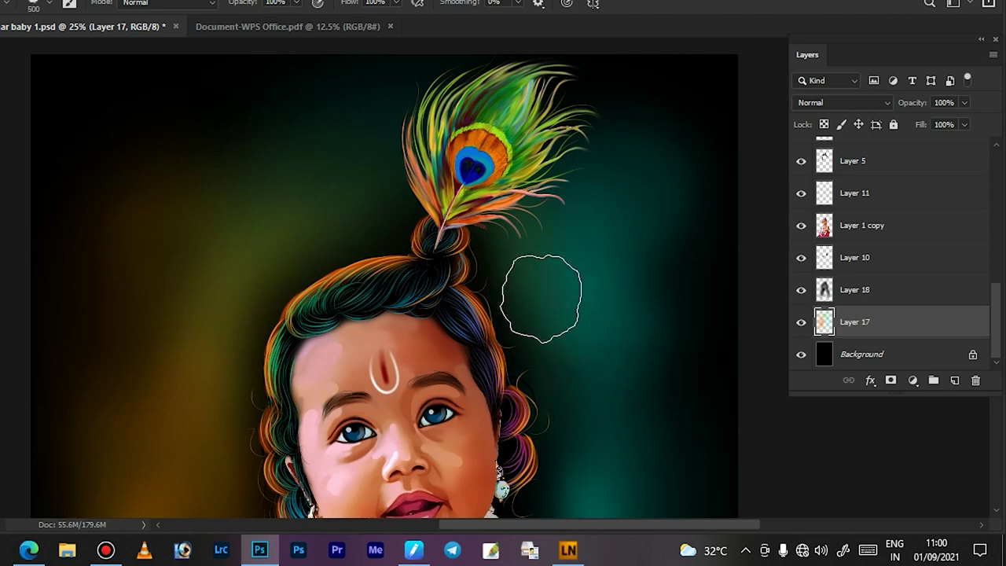
pyautogui.press('[')
pyautogui.press('[')
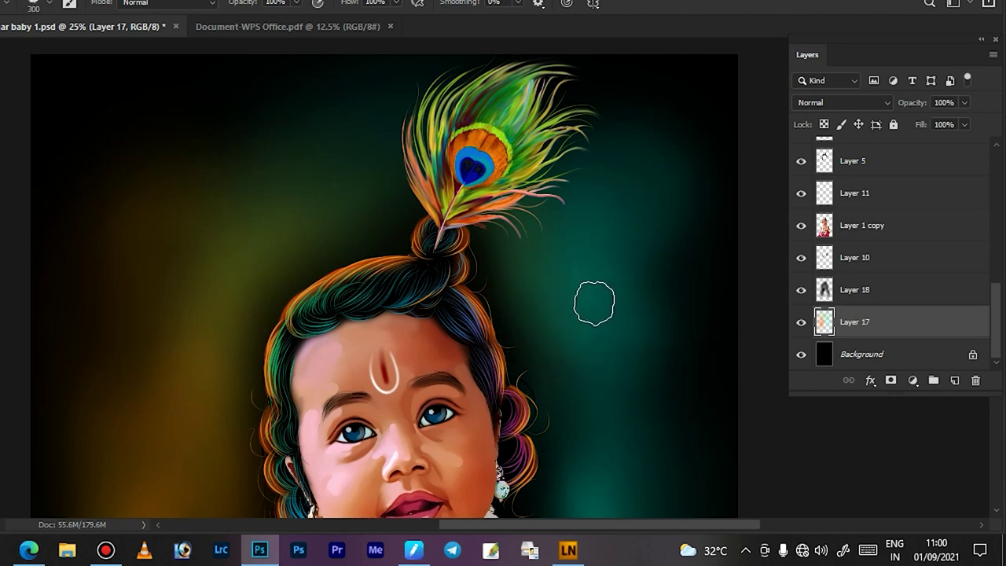
pyautogui.hscroll(-2, 664, 310)
pyautogui.hscroll(-3, 370, 292)
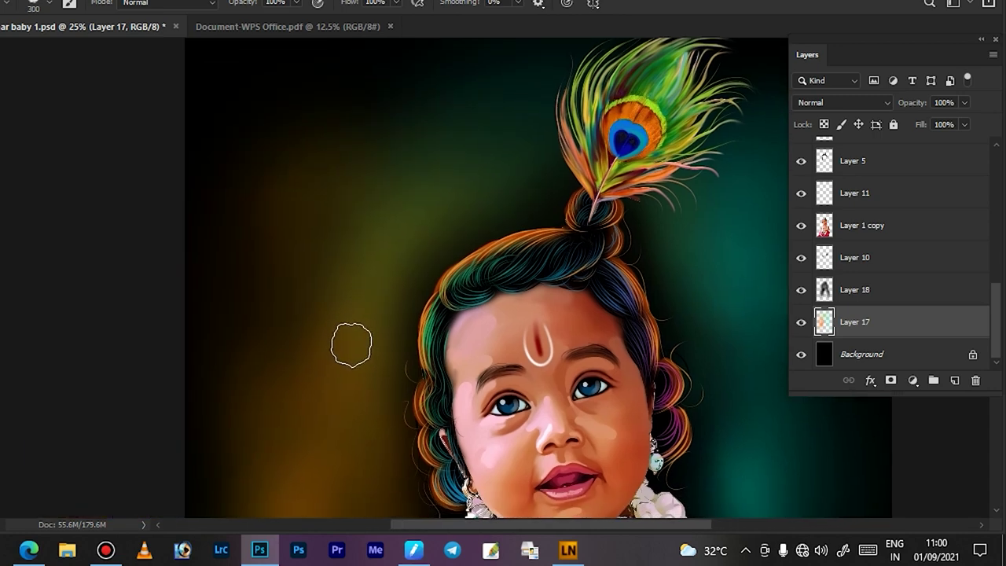
# - Paint a faint sampled streak left of the face and enable pressure-controlled brush Transfer
pyautogui.keyDown('alt'); pyautogui.click(337, 345); pyautogui.keyUp('alt')
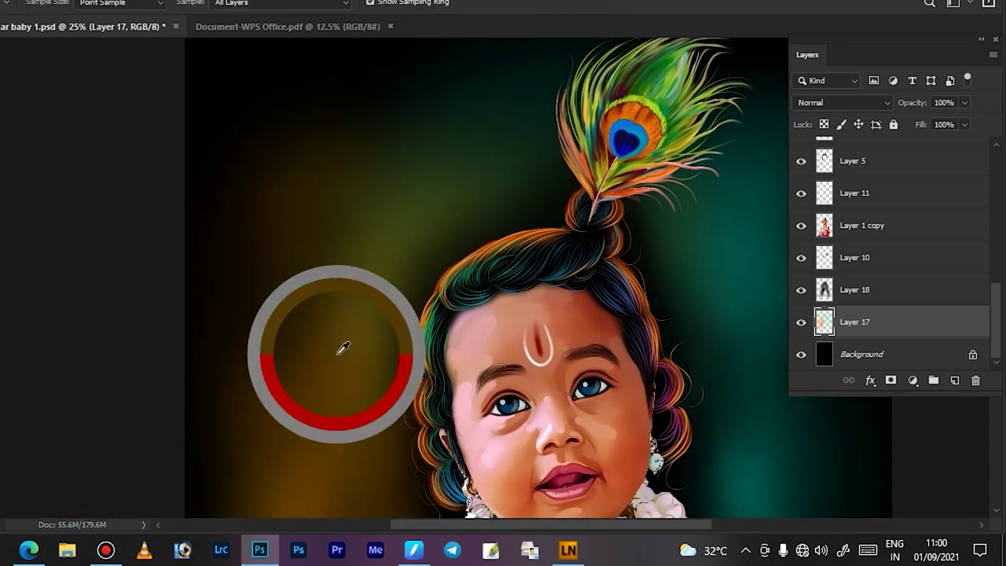
pyautogui.moveTo(328, 264); pyautogui.dragTo(326, 308)
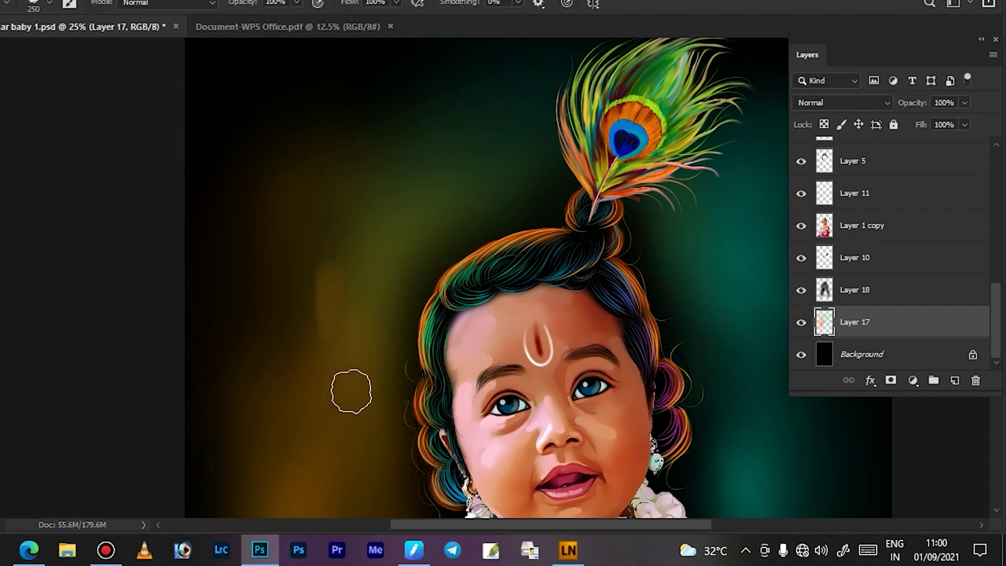
pyautogui.press('F5')
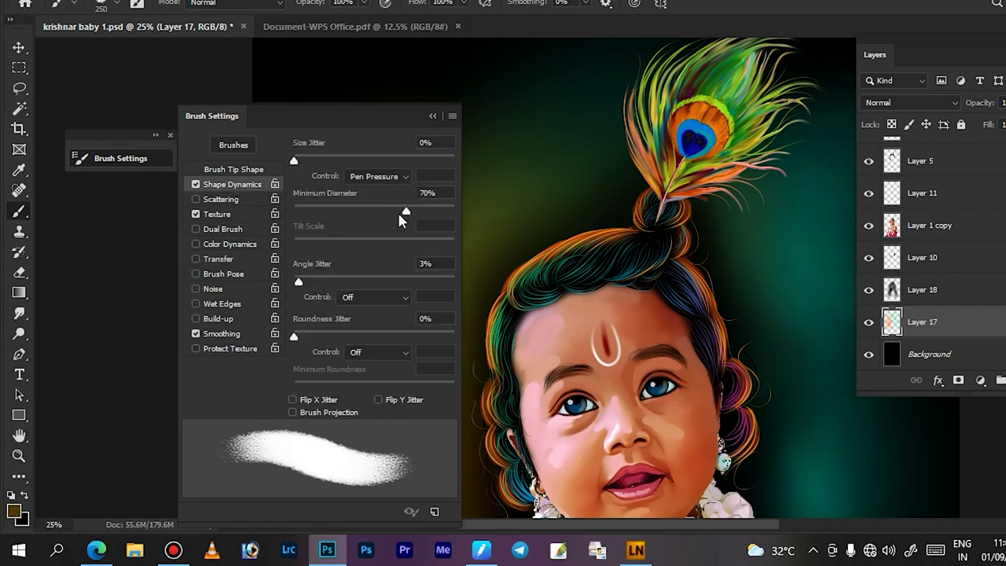
pyautogui.click(213, 260)
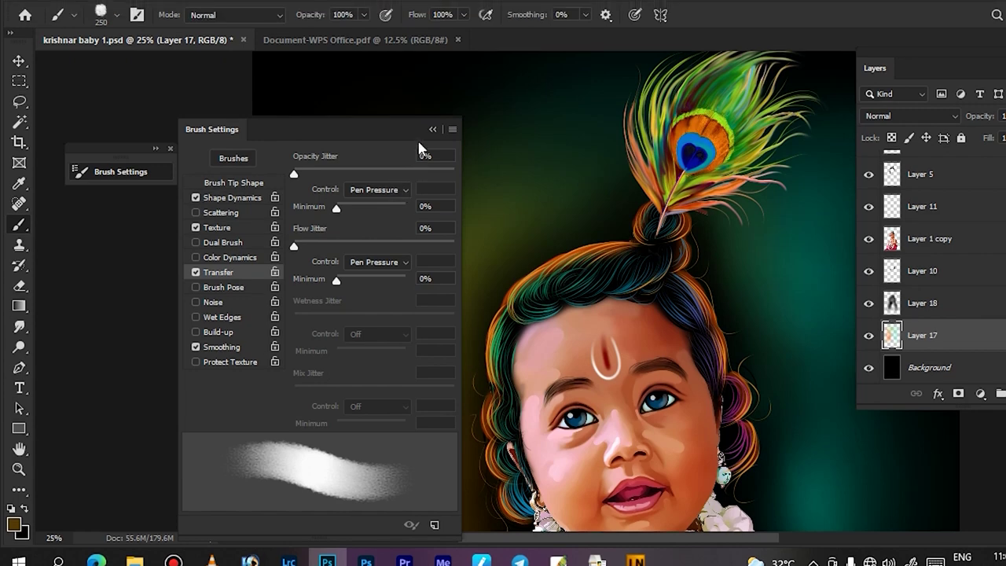
pyautogui.click(432, 115)
# - Sample darker olive and brown background colours and shrink the brush to 300
pyautogui.press('i')
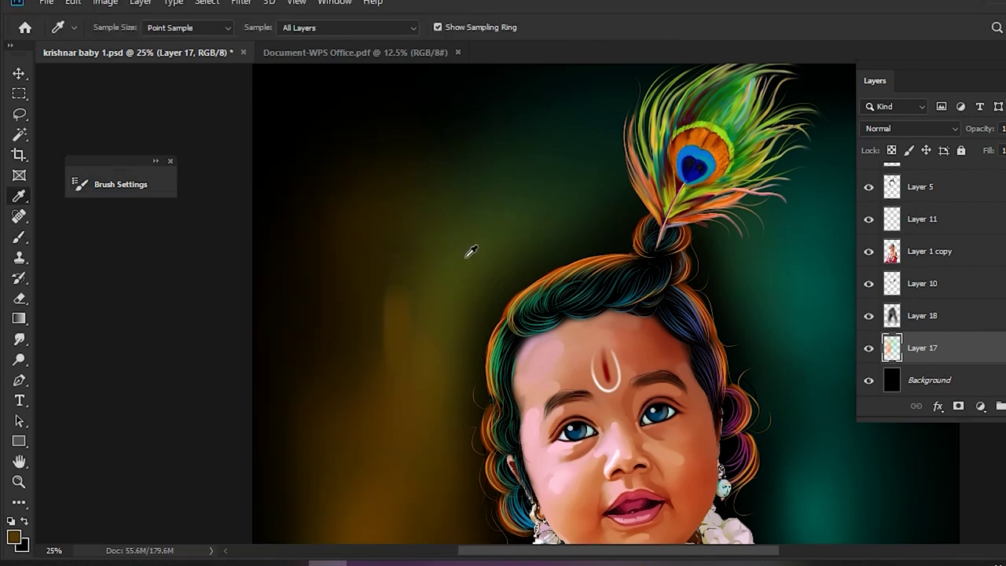
pyautogui.click(470, 240)
pyautogui.press('b')
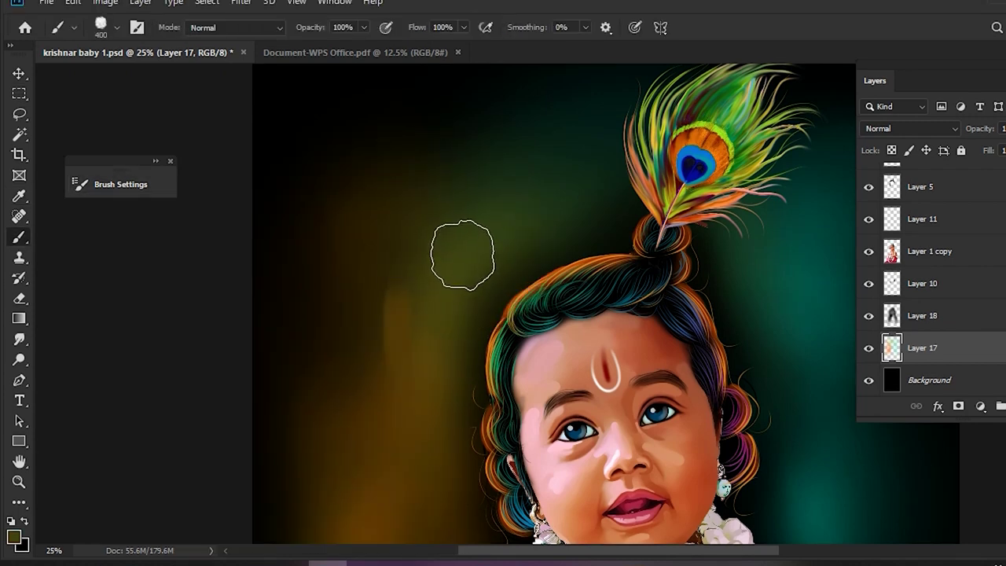
pyautogui.press('[')
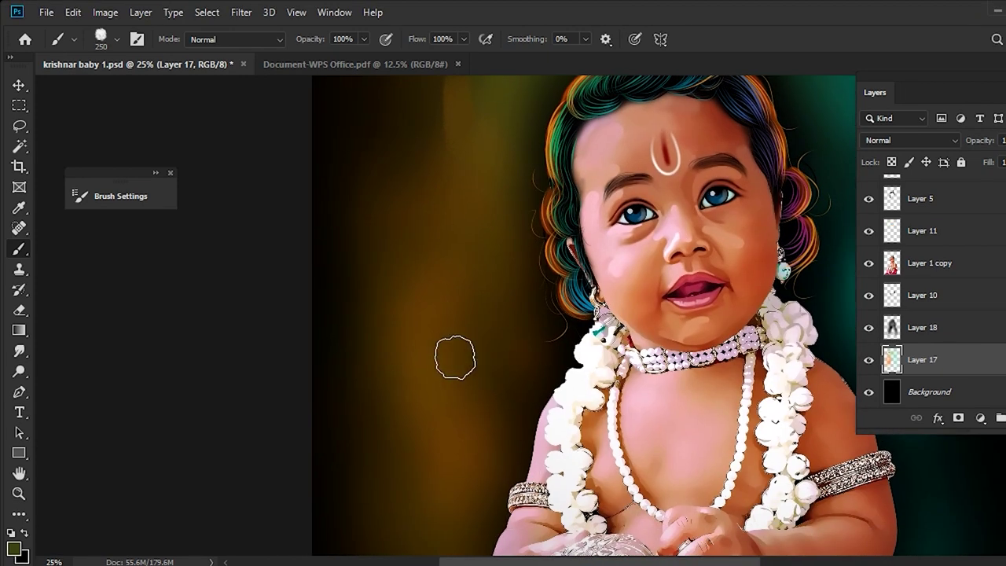
pyautogui.keyDown('alt'); pyautogui.click(437, 374); pyautogui.keyUp('alt')
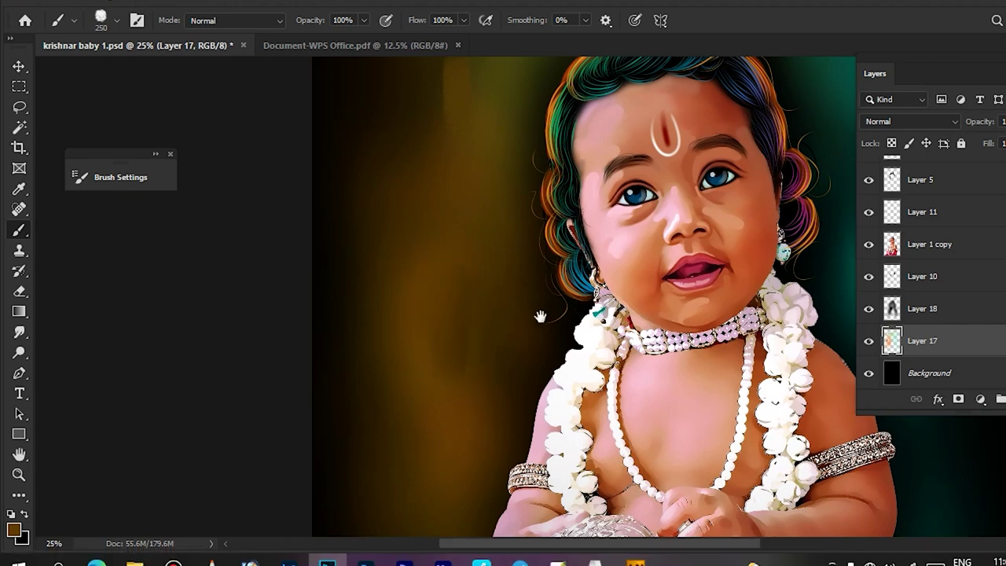
pyautogui.moveTo(541, 314); pyautogui.dragTo(651, 187)
pyautogui.keyDown('alt'); pyautogui.click(564, 338); pyautogui.keyUp('alt')
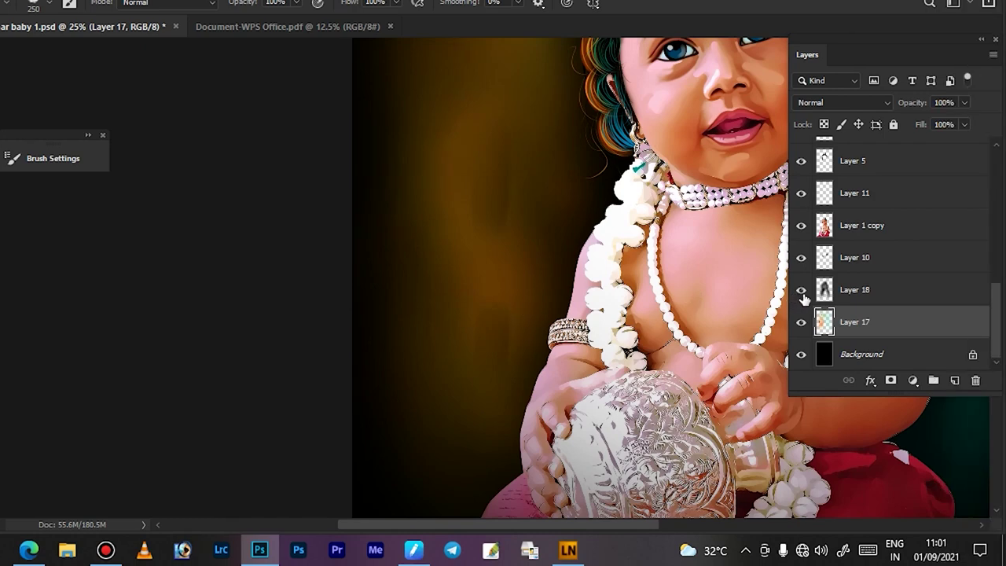
pyautogui.moveTo(539, 304); pyautogui.dragTo(398, 448)
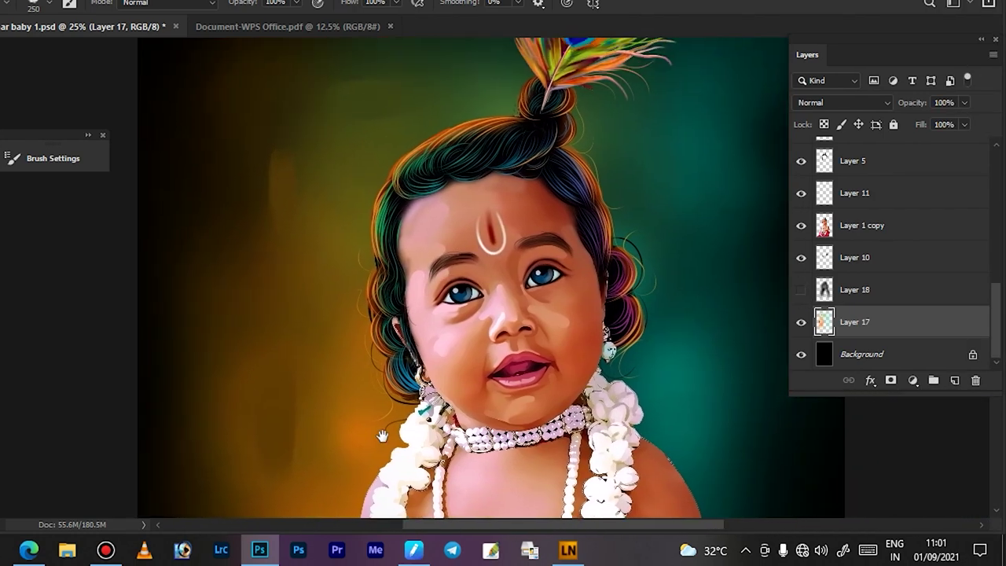
# - Sample the teal and orange glows and paint an orange streak right of the arm
pyautogui.press('alt')
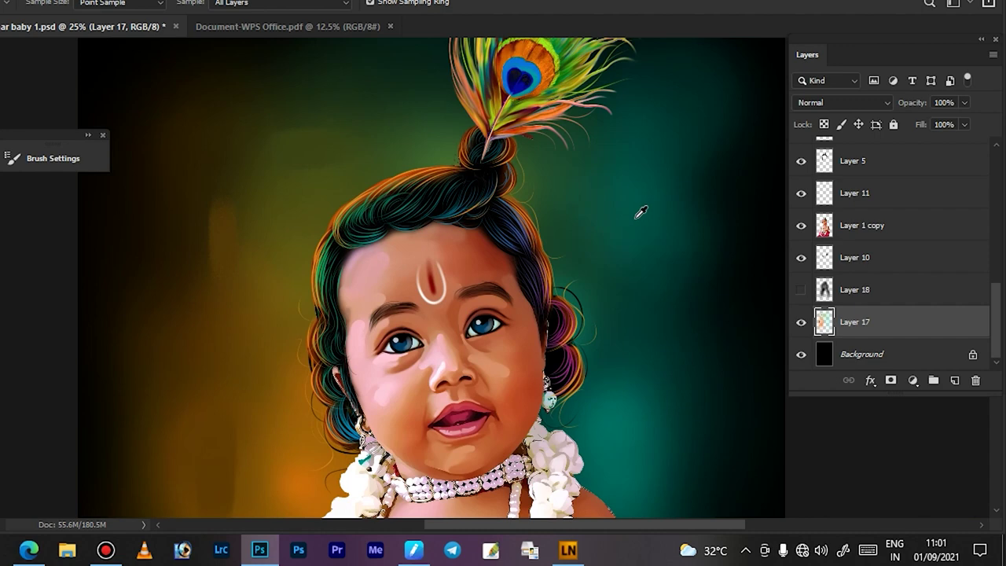
pyautogui.keyDown('alt'); pyautogui.click(636, 218); pyautogui.keyUp('alt')
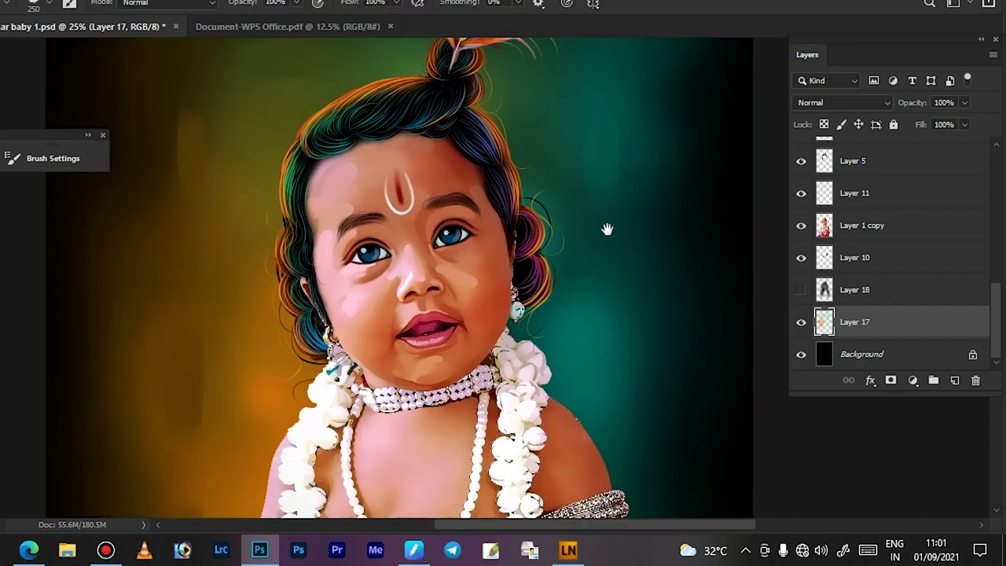
pyautogui.moveTo(644, 332); pyautogui.dragTo(598, 187)
pyautogui.moveTo(589, 338); pyautogui.dragTo(606, 236)
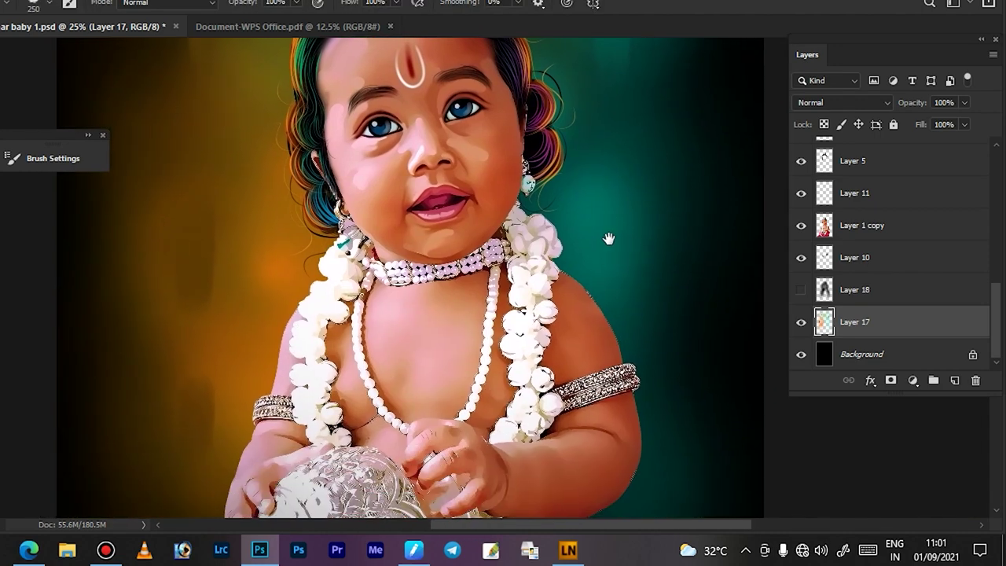
pyautogui.keyDown('alt'); pyautogui.click(253, 428); pyautogui.keyUp('alt')
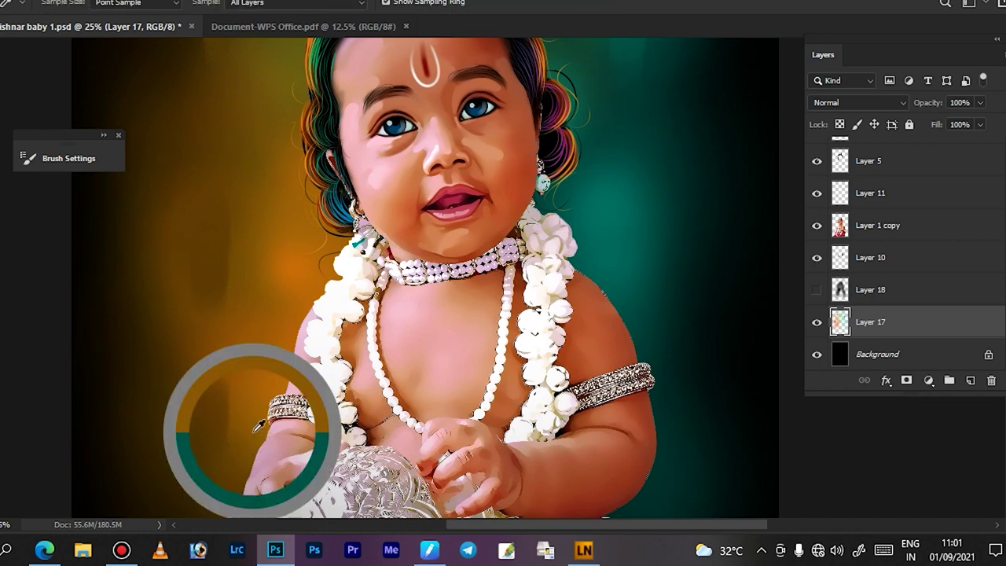
pyautogui.moveTo(635, 318); pyautogui.dragTo(640, 352)
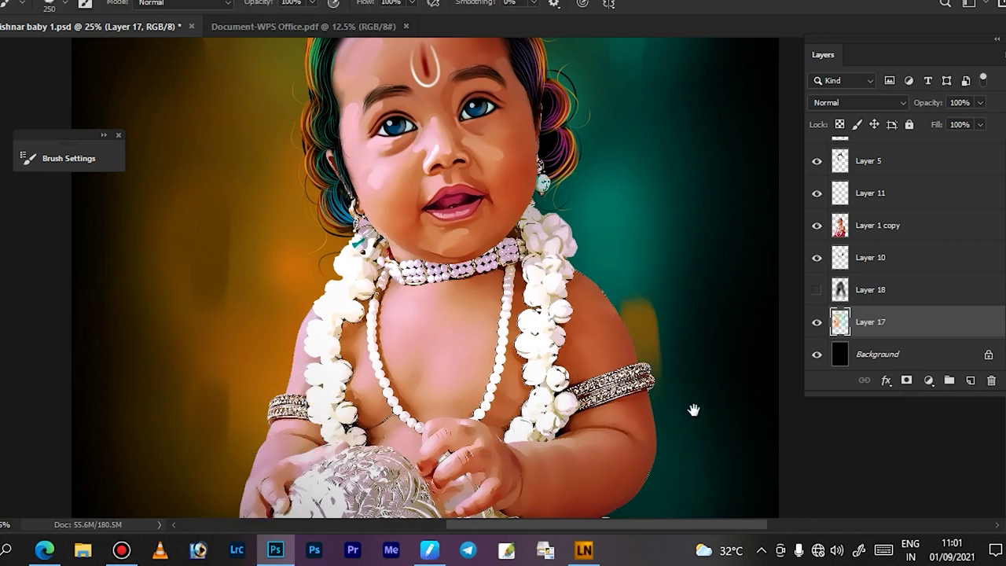
# - Enlarge the brush and paint a faint orange-yellow glow by the arm and a soft stroke by the hair
pyautogui.moveTo(693, 409); pyautogui.dragTo(736, 349)
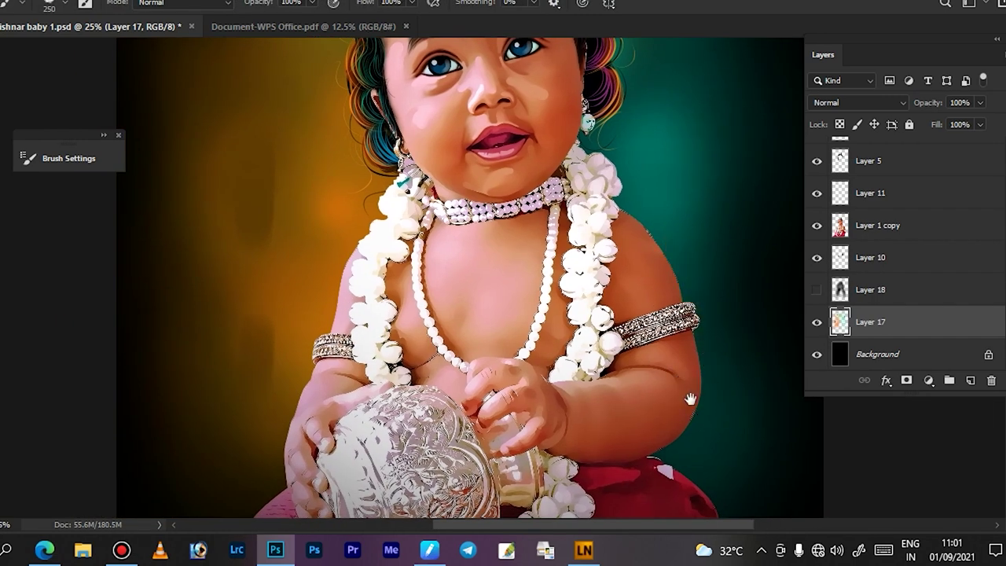
pyautogui.moveTo(690, 399); pyautogui.dragTo(580, 309)
pyautogui.press(']')
pyautogui.press(']')
pyautogui.press(']')
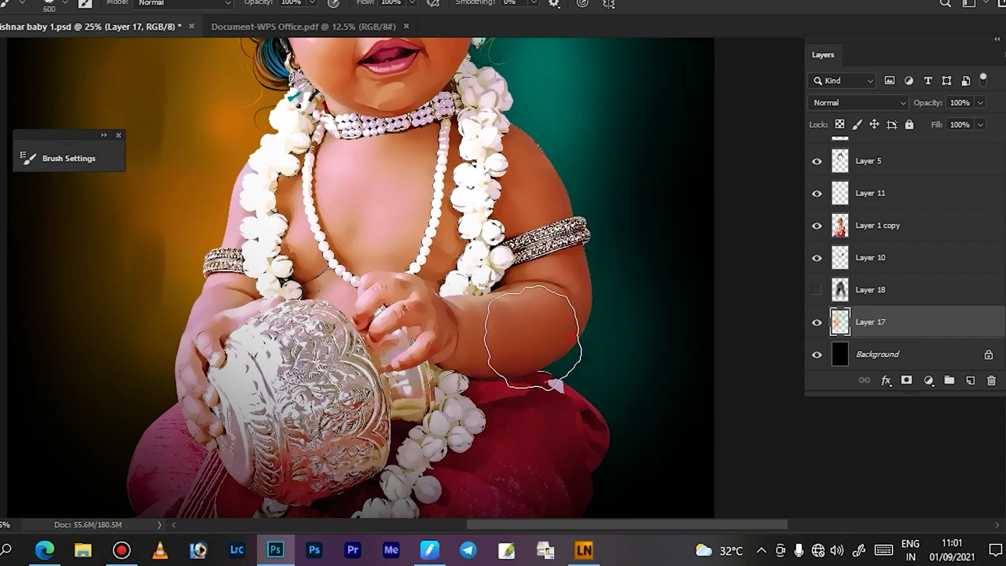
pyautogui.moveTo(561, 445); pyautogui.dragTo(583, 354)
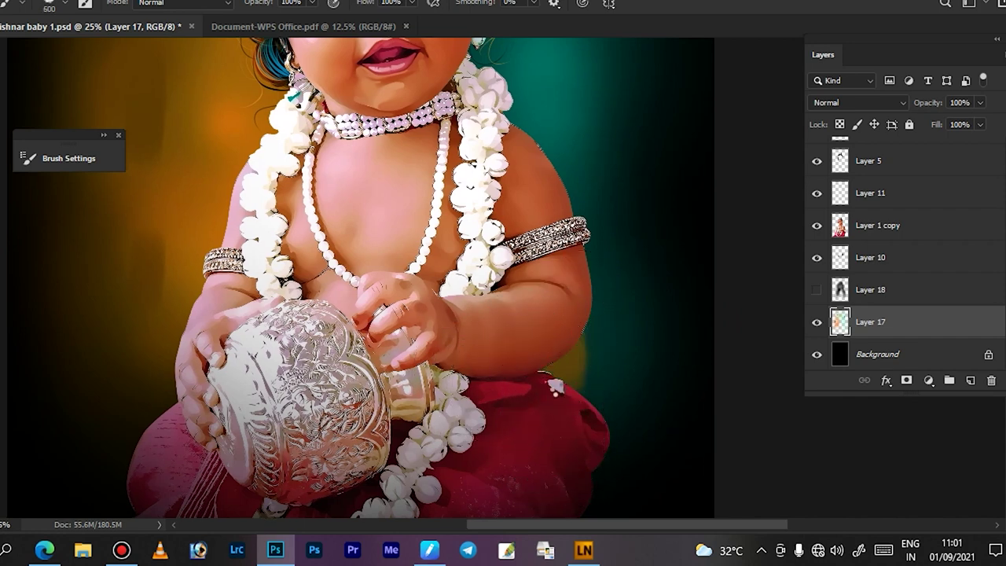
pyautogui.moveTo(621, 249); pyautogui.dragTo(693, 250)
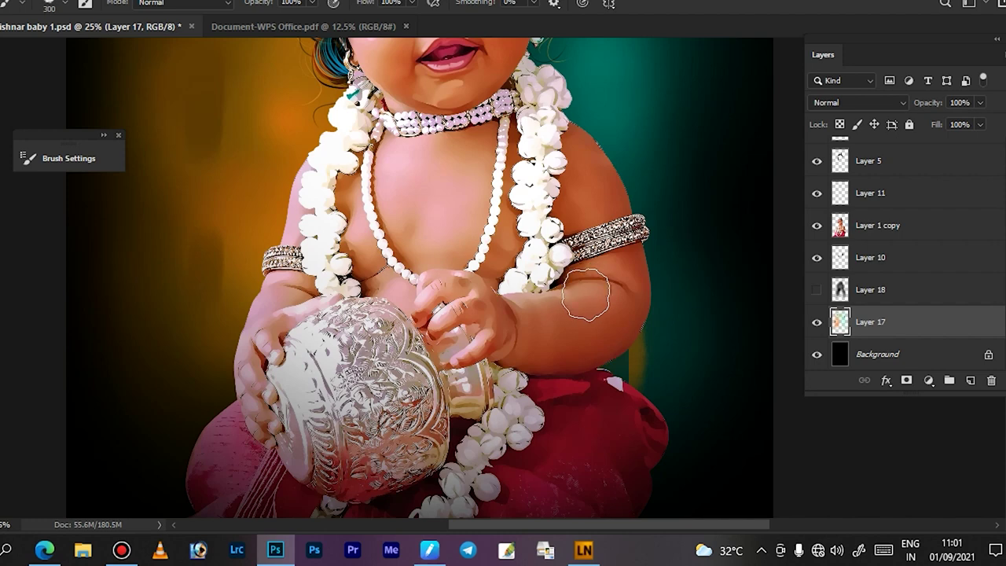
pyautogui.moveTo(587, 294); pyautogui.dragTo(512, 385)
pyautogui.press('i')
pyautogui.press('b')
pyautogui.moveTo(480, 161); pyautogui.dragTo(485, 187)
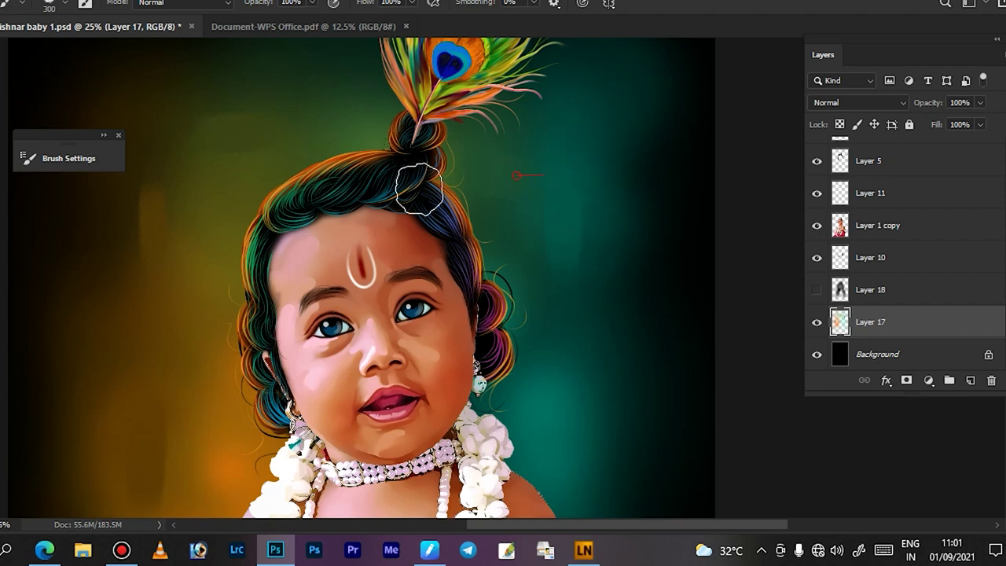
# - Dab lighter green into the background and paint a soft green streak above the head
pyautogui.scroll(-3, 558, 217)
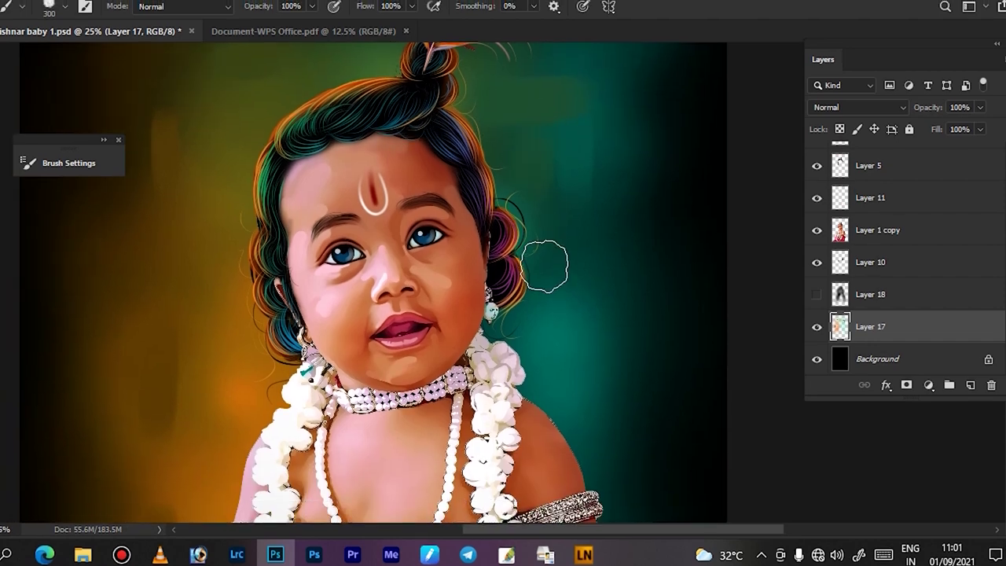
pyautogui.scroll(5, 570, 253)
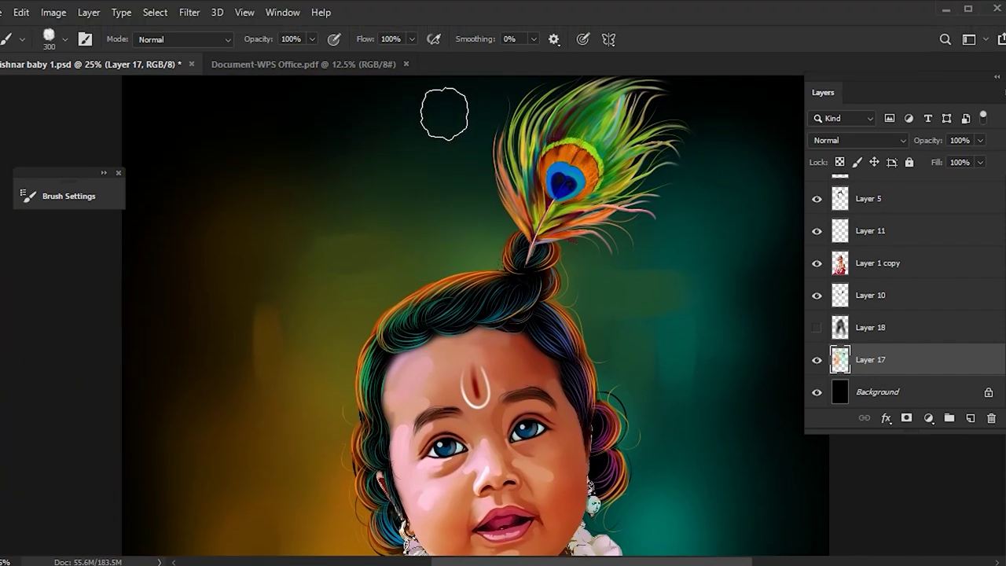
pyautogui.moveTo(446, 165); pyautogui.dragTo(447, 180)
pyautogui.moveTo(537, 350); pyautogui.dragTo(553, 450)
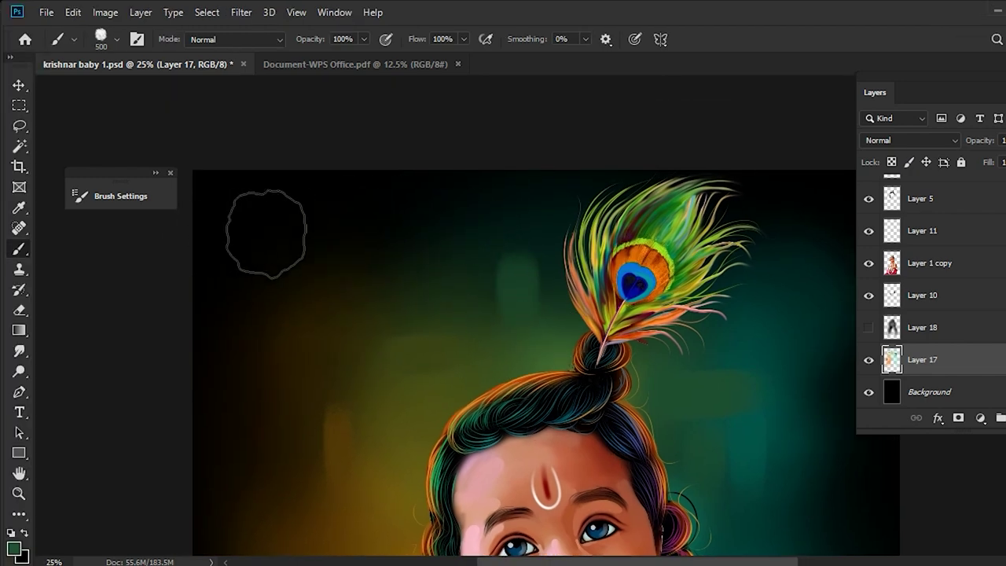
pyautogui.moveTo(336, 219); pyautogui.dragTo(399, 214)
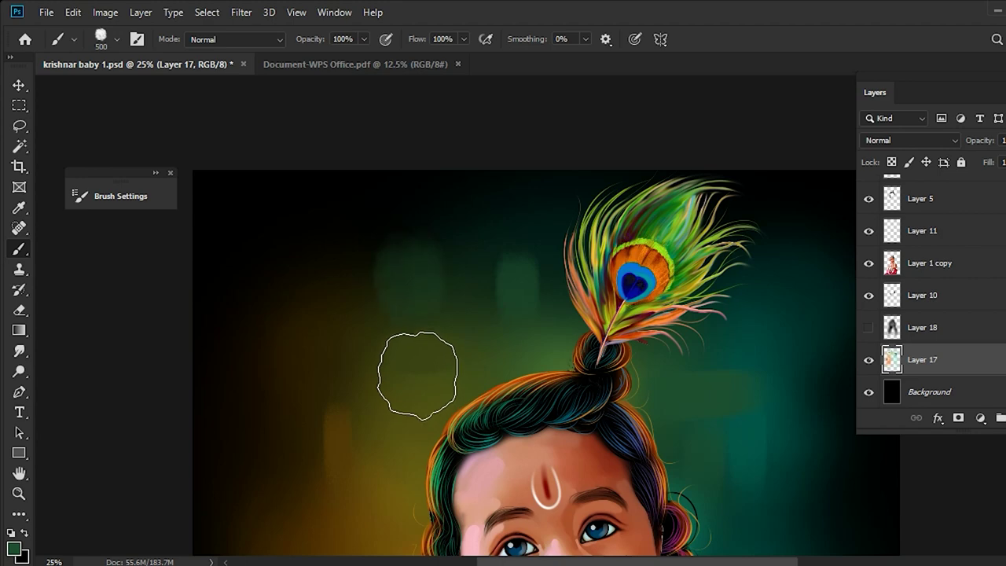
pyautogui.moveTo(341, 547)
pyautogui.mouseDown()
pyautogui.moveTo(402, 350)
pyautogui.moveTo(332, 458)
pyautogui.mouseUp()
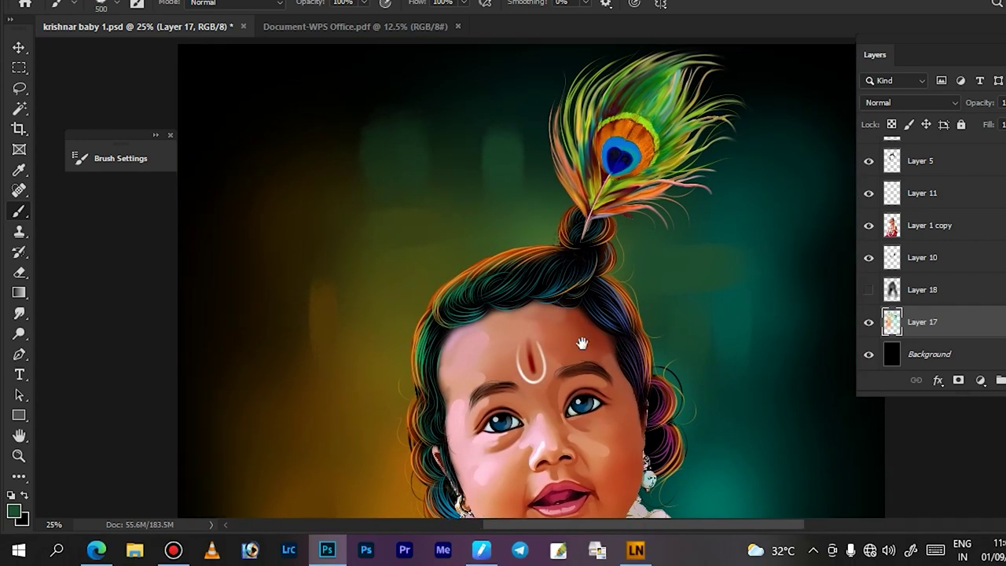
# - Sample the teal background, enlarge the brush to 500, and dab lighter teal beside the baby
pyautogui.moveTo(667, 262); pyautogui.dragTo(595, 333)
pyautogui.keyDown('alt'); pyautogui.click(695, 244); pyautogui.keyUp('alt')
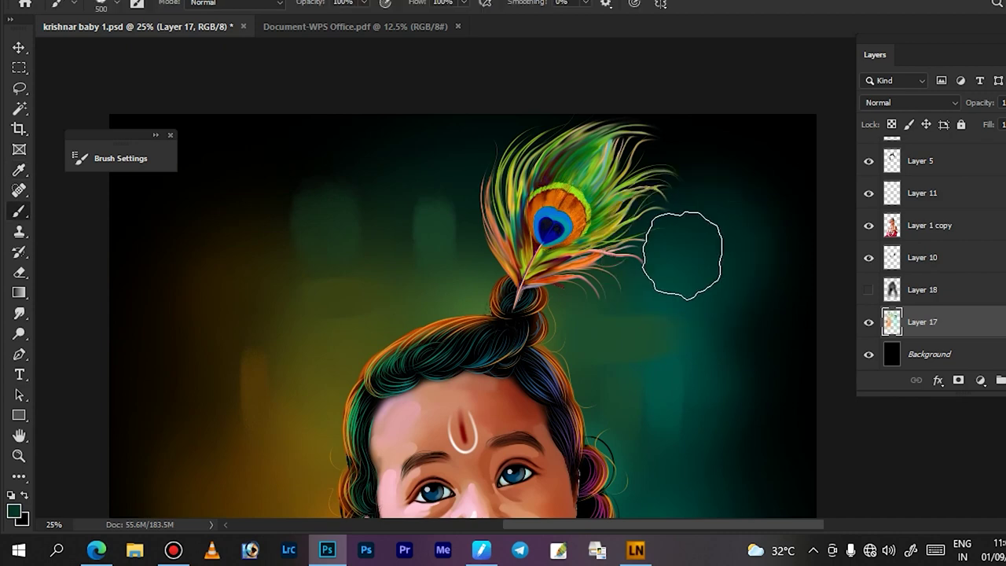
pyautogui.press(']')
pyautogui.press(']')
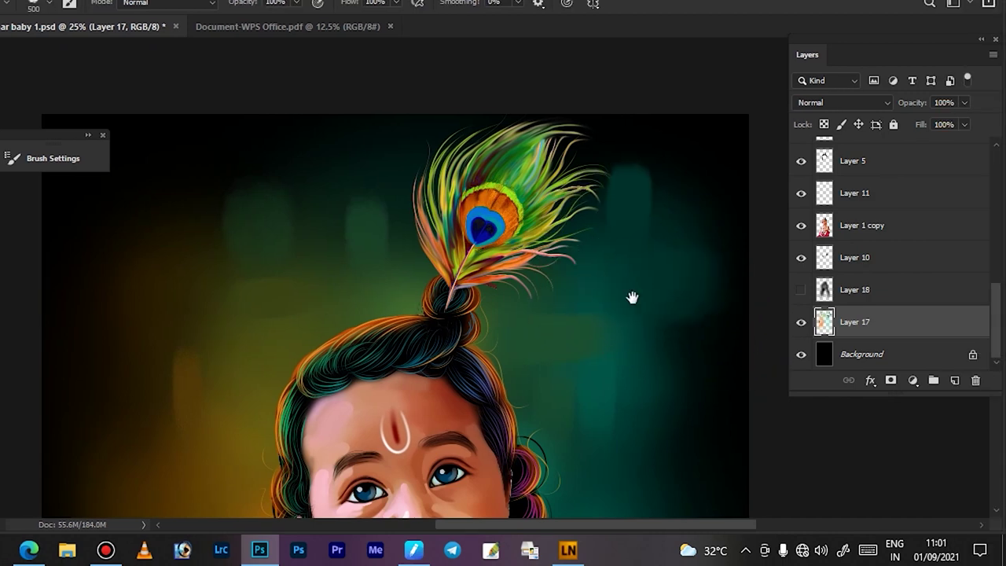
pyautogui.scroll(-5, 644, 291)
pyautogui.moveTo(677, 425); pyautogui.dragTo(697, 323)
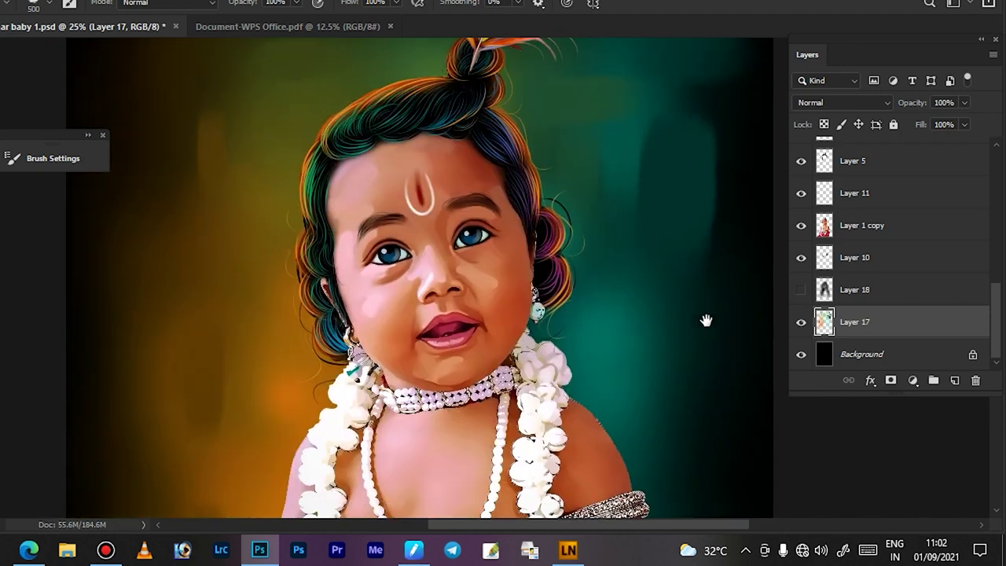
pyautogui.moveTo(704, 276); pyautogui.dragTo(712, 169)
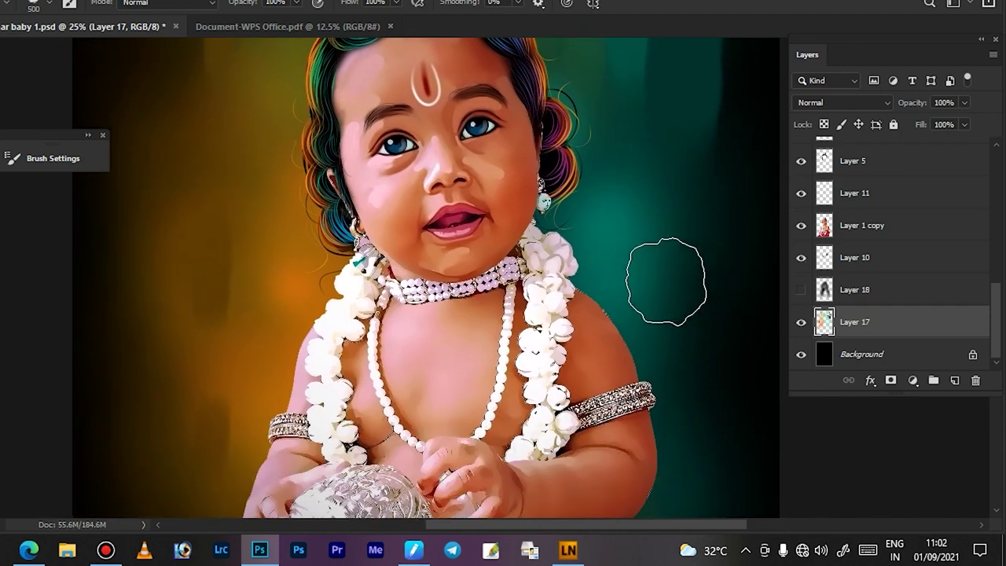
pyautogui.press('i')
pyautogui.press('b')
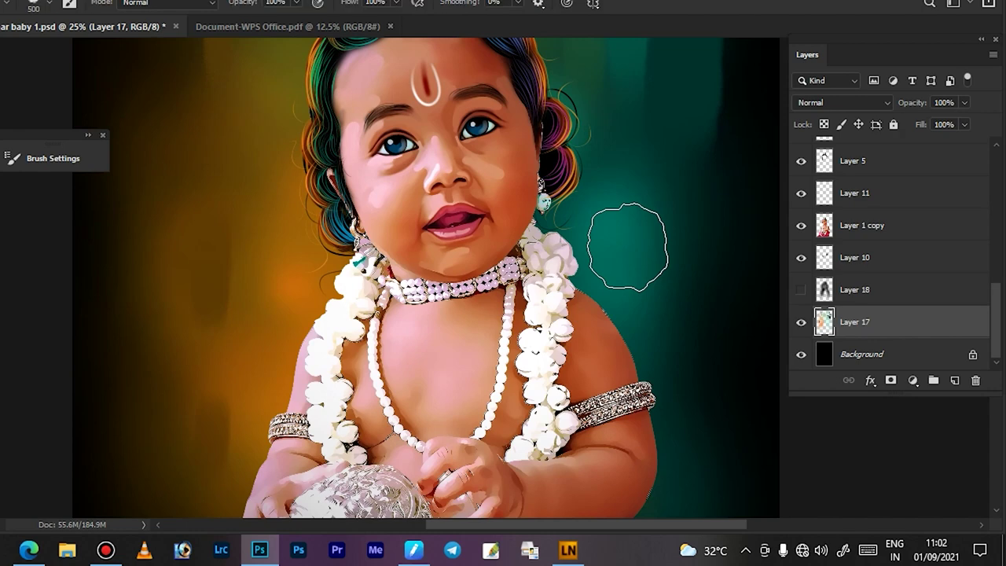
pyautogui.click(672, 250)
# - Zoom out to fit the whole painting in the window
pyautogui.scroll(-2, 700, 303)
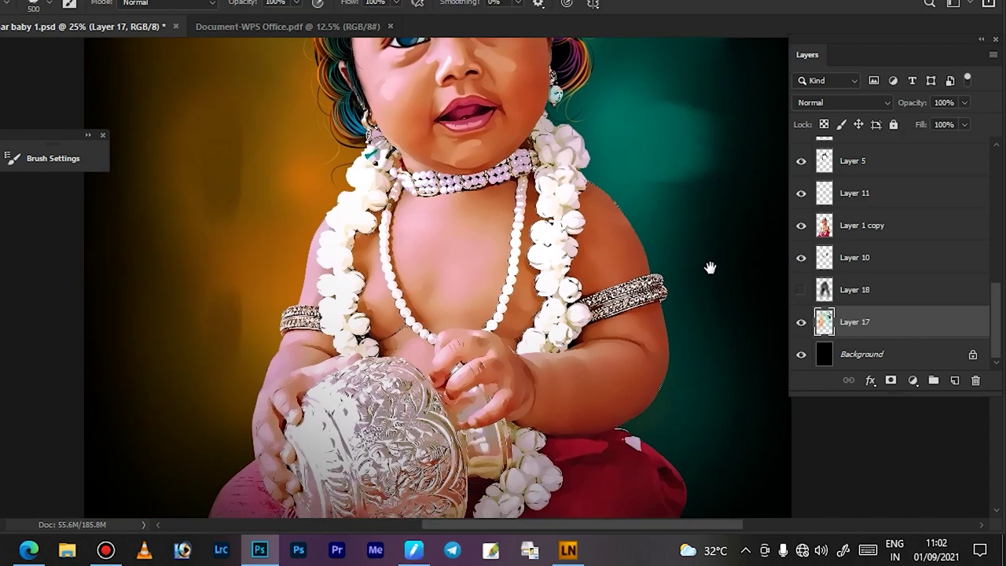
pyautogui.scroll(-3, 712, 236)
pyautogui.hotkey('ctrl', '-')
pyautogui.hotkey('ctrl', '-')
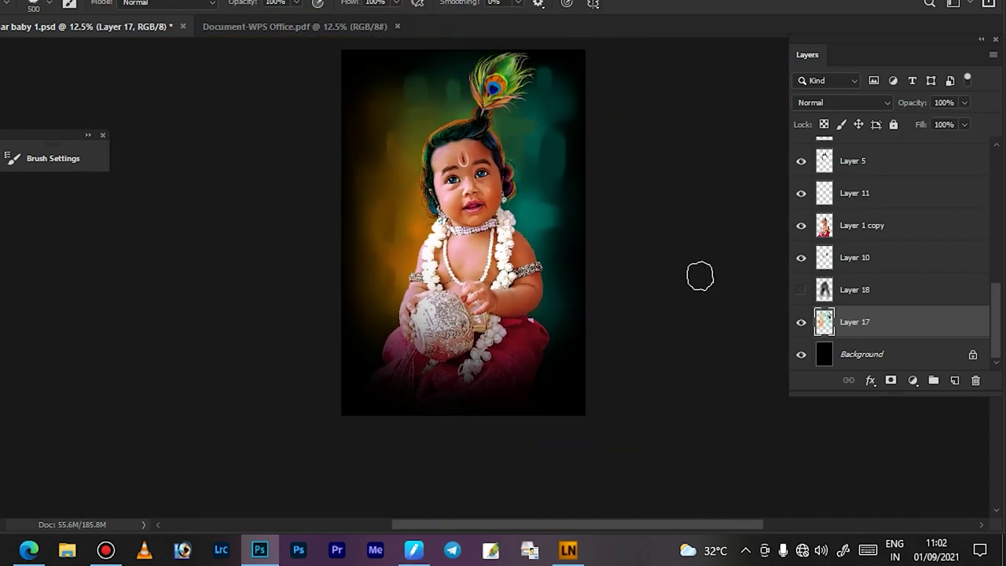
pyautogui.hotkey('ctrl', '-')
# - Zoom out to the whole painting and make Layer 18 visible to darken the glow
pyautogui.scroll(2, 646, 345)
pyautogui.scroll(1, 658, 382)
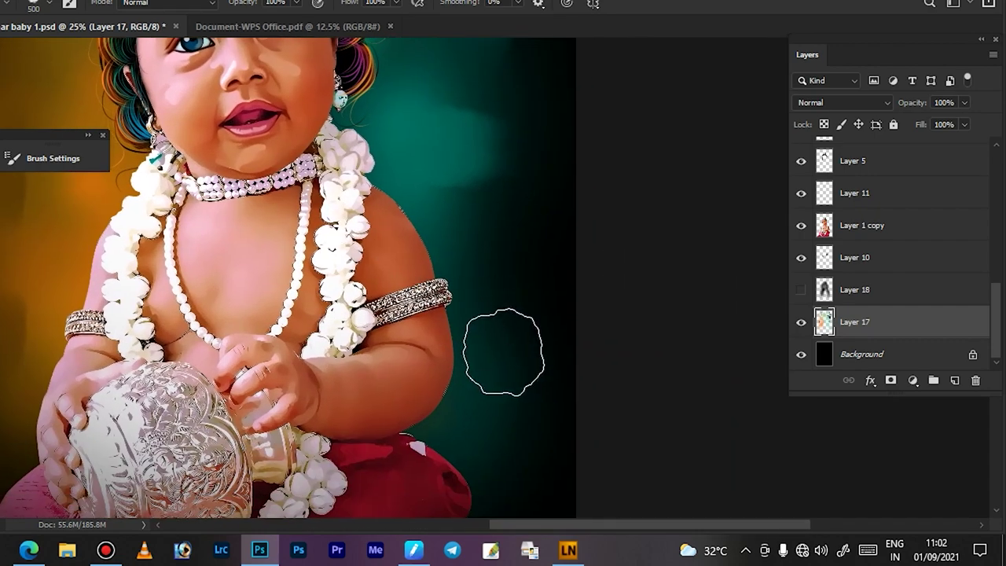
pyautogui.press('i')
pyautogui.moveTo(497, 378); pyautogui.dragTo(512, 294)
pyautogui.press('b')
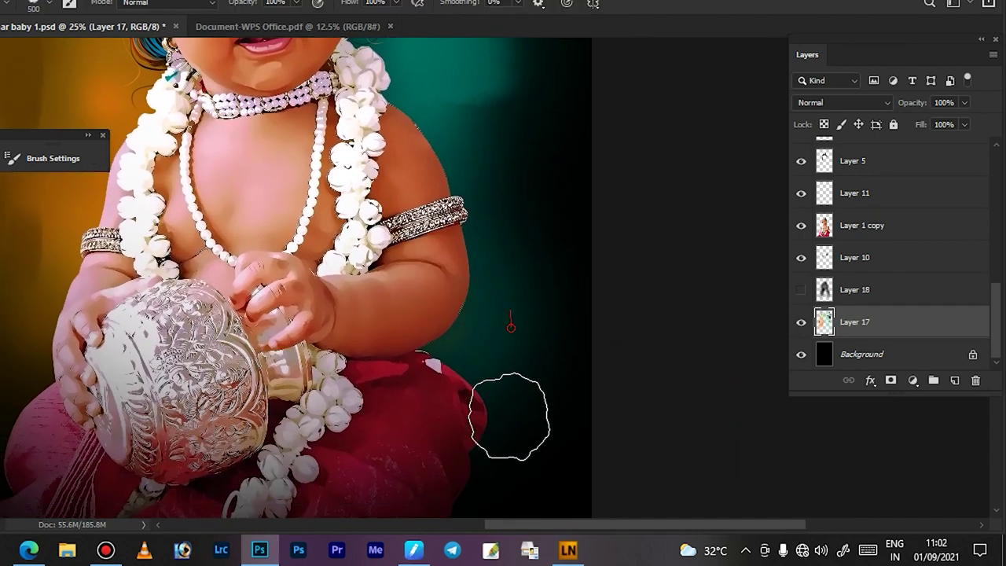
pyautogui.moveTo(521, 432); pyautogui.dragTo(568, 412)
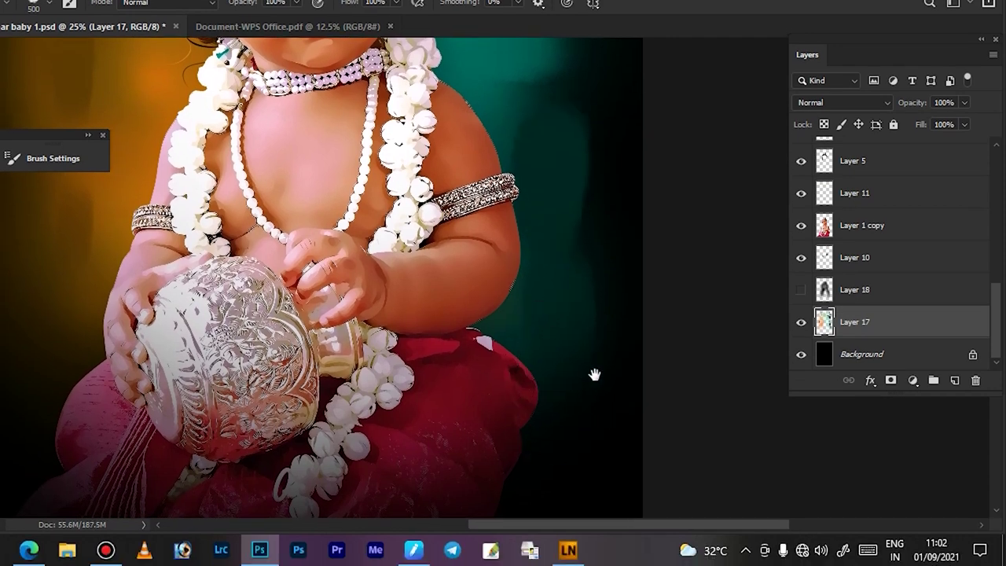
pyautogui.moveTo(550, 343); pyautogui.dragTo(579, 453)
pyautogui.moveTo(680, 300); pyautogui.dragTo(739, 406)
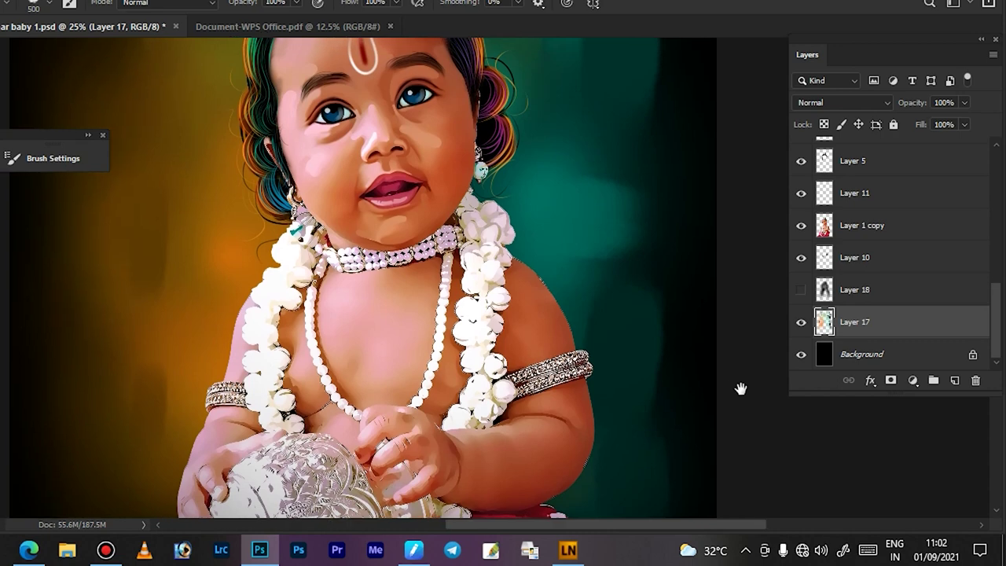
pyautogui.hotkey('ctrl', '-')
pyautogui.hotkey('ctrl', '-')
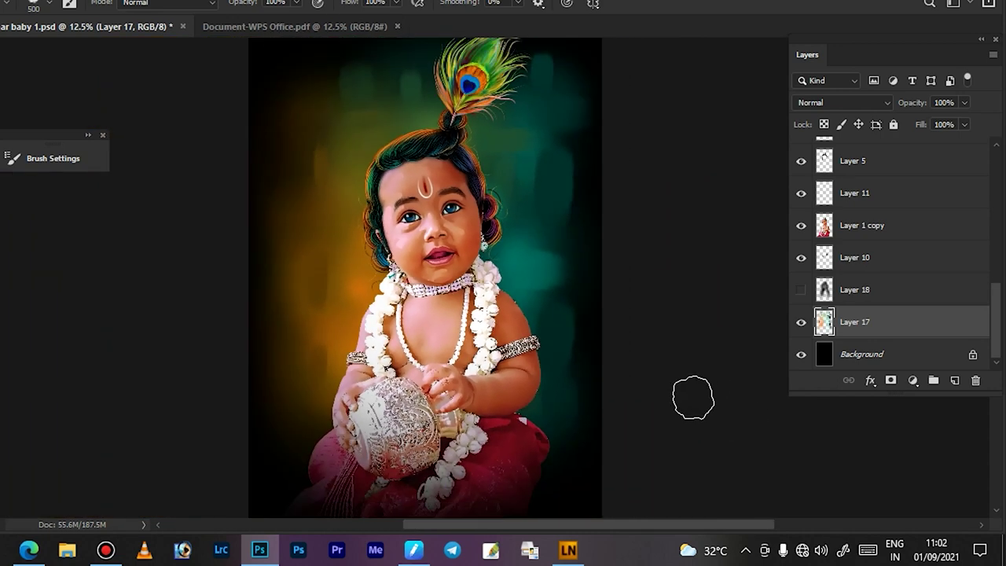
pyautogui.moveTo(510, 358); pyautogui.dragTo(538, 399)
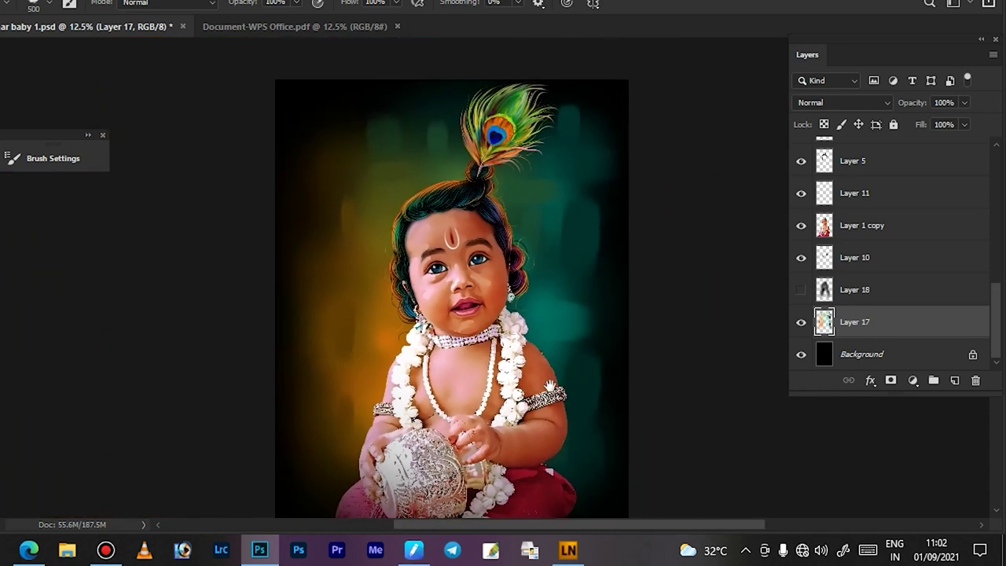
pyautogui.click(801, 290)
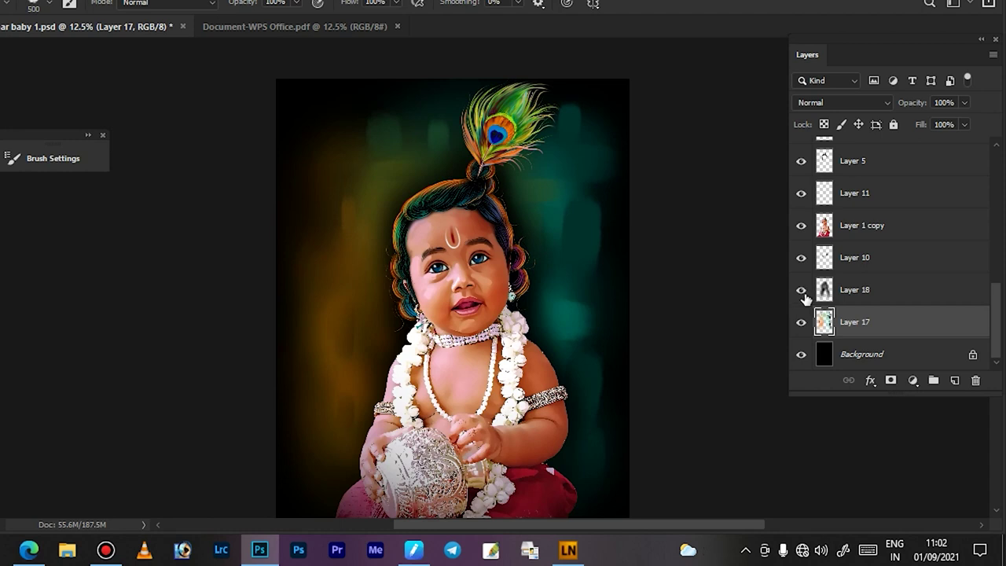
# - Set Layer 18's opacity to about 82% and collapse the Layers panel
pyautogui.click(867, 290)
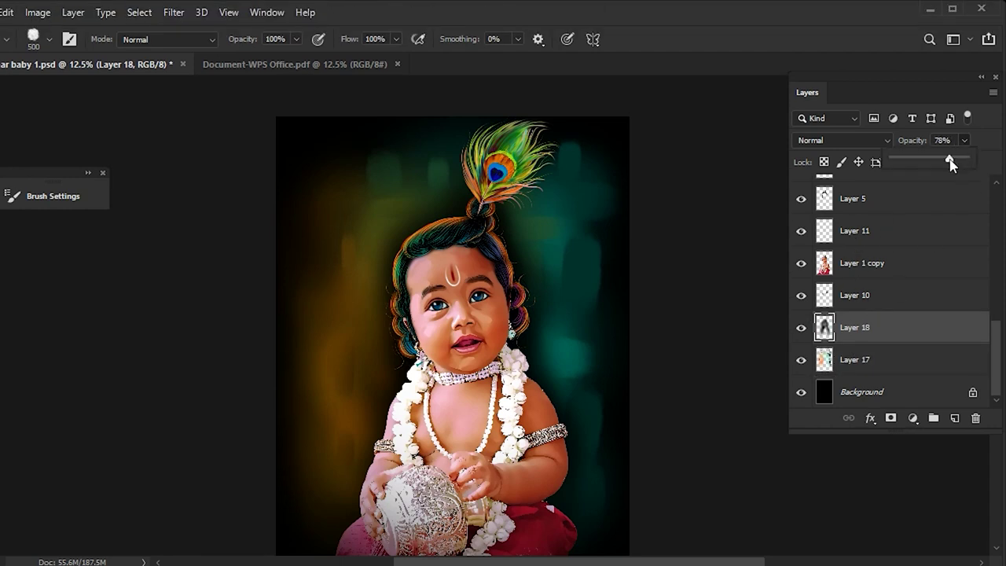
pyautogui.moveTo(949, 162); pyautogui.dragTo(952, 163)
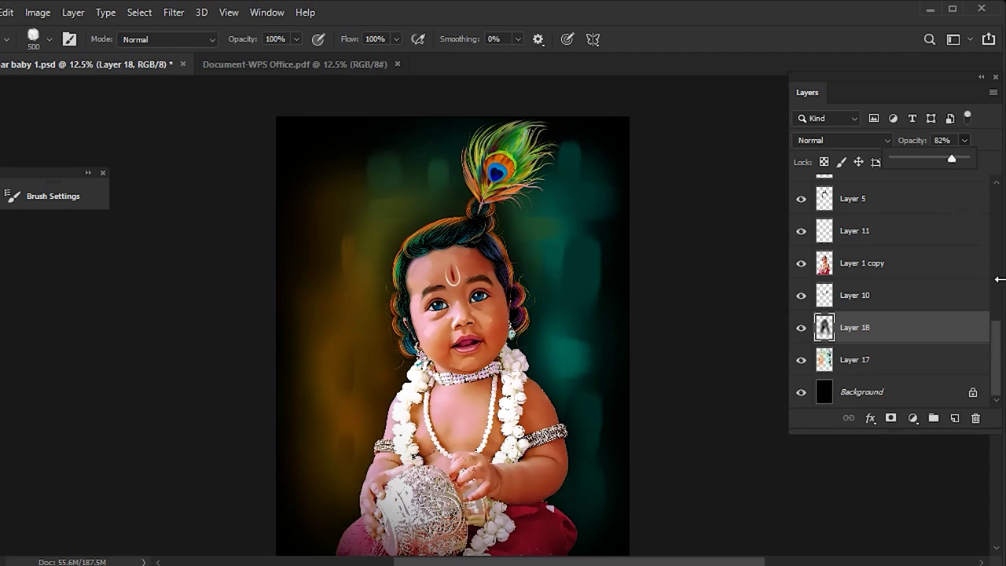
pyautogui.click(981, 78)
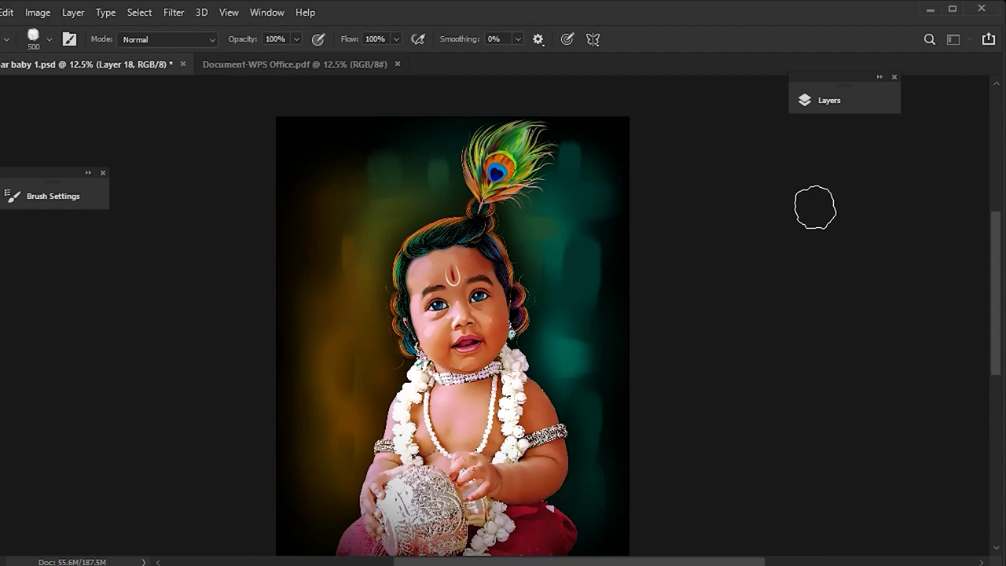
pyautogui.keyDown('alt'); pyautogui.scroll(1, 536, 295); pyautogui.keyUp('alt')
pyautogui.keyDown('alt'); pyautogui.scroll(1, 536, 295); pyautogui.keyUp('alt')
pyautogui.keyDown('alt'); pyautogui.scroll(-1, 535, 298); pyautogui.keyUp('alt')
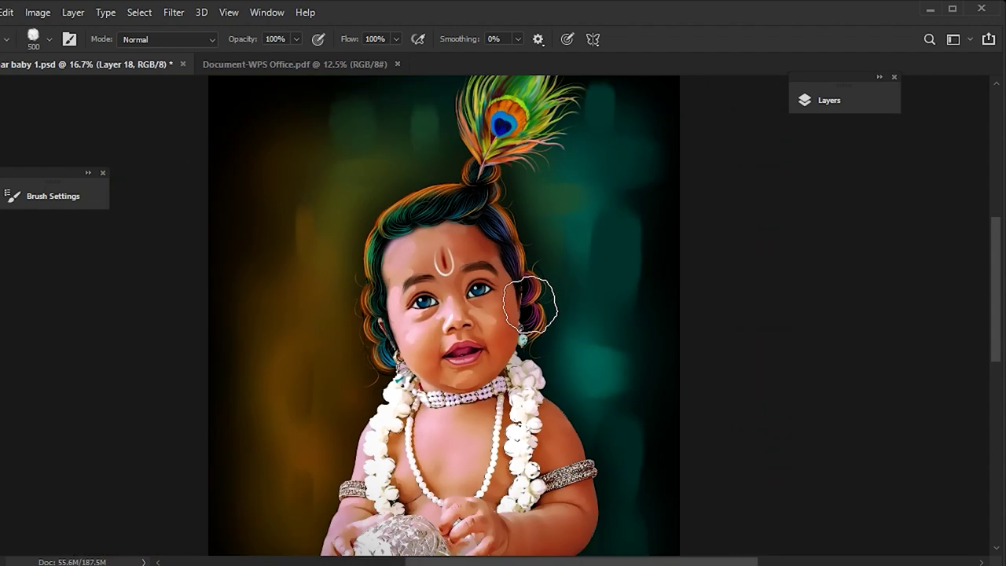
# - In full screen on black, repaint a light brown vertical streak left of the face with a small brush
pyautogui.press('f')
pyautogui.press('f')
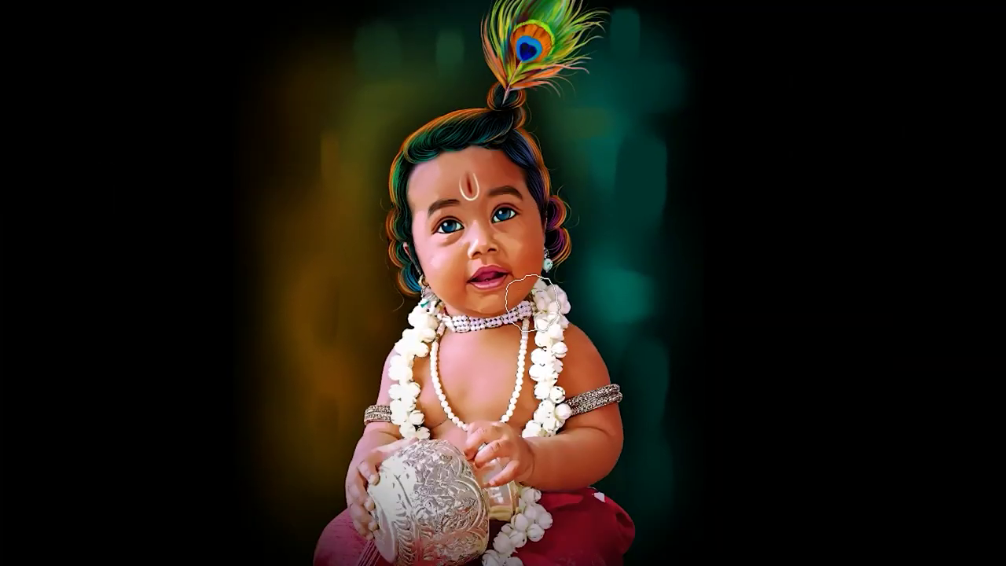
pyautogui.keyDown('alt'); pyautogui.scroll(1, 530, 309); pyautogui.keyUp('alt')
pyautogui.keyDown('alt'); pyautogui.scroll(1, 519, 312); pyautogui.keyUp('alt')
pyautogui.keyDown('alt'); pyautogui.scroll(1, 502, 316); pyautogui.keyUp('alt')
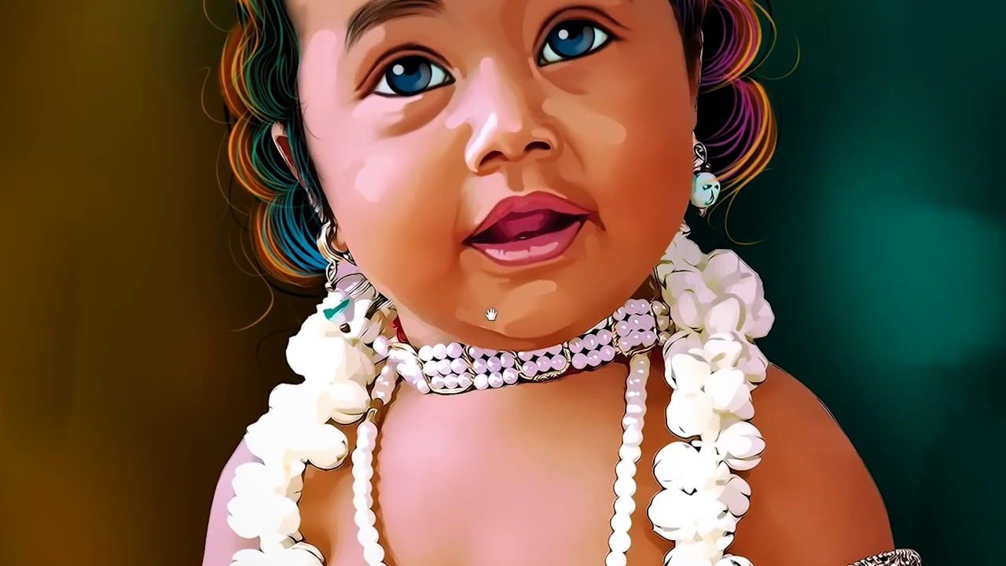
pyautogui.moveTo(440, 193)
pyautogui.mouseDown()
pyautogui.moveTo(573, 346)
pyautogui.moveTo(598, 424)
pyautogui.mouseUp()
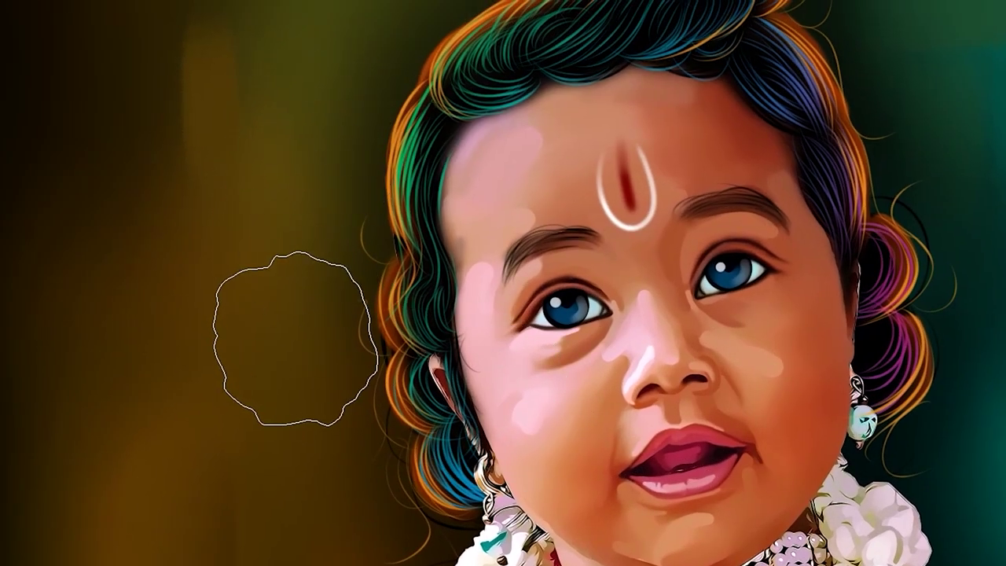
pyautogui.moveTo(279, 385); pyautogui.dragTo(479, 260)
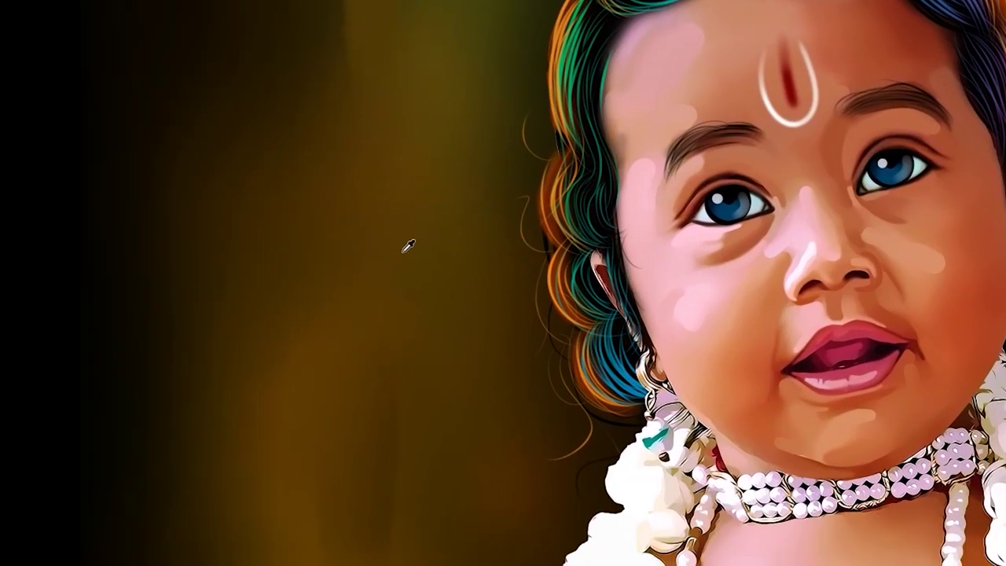
pyautogui.press('[')
pyautogui.press('[')
pyautogui.press('[')
pyautogui.press('[')
pyautogui.press('[')
pyautogui.press('[')
pyautogui.press('[')
pyautogui.scroll(-1, 479, 400)
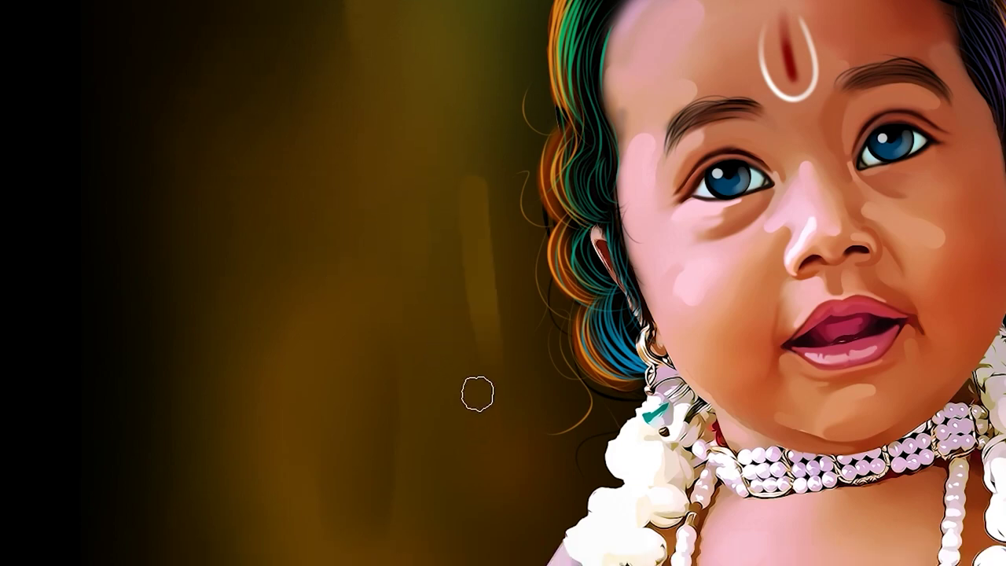
pyautogui.hotkey('ctrl', 'z')
pyautogui.moveTo(476, 249)
pyautogui.mouseDown()
pyautogui.moveTo(472, 340)
pyautogui.moveTo(544, 217)
pyautogui.mouseUp()
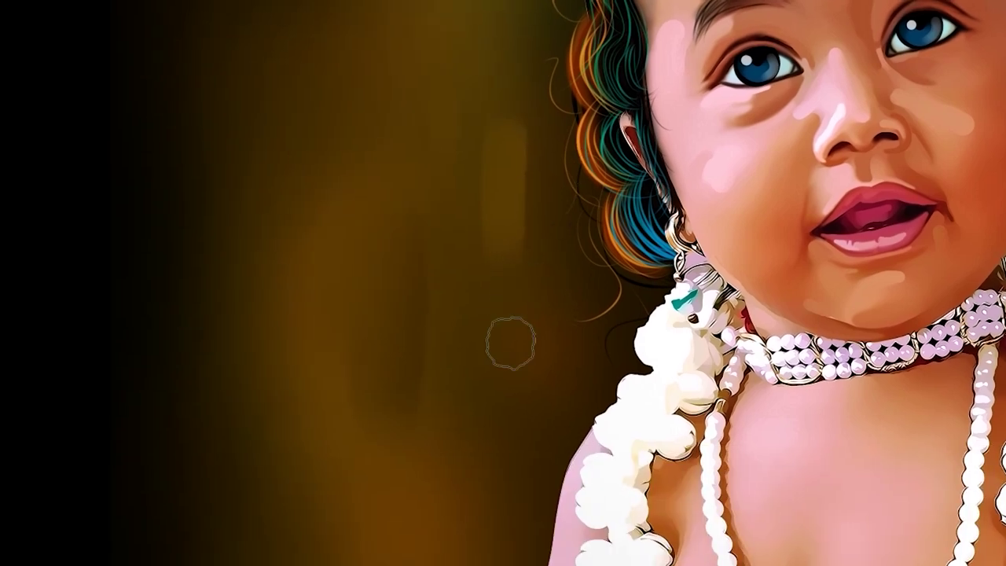
pyautogui.scroll(-1, 490, 375)
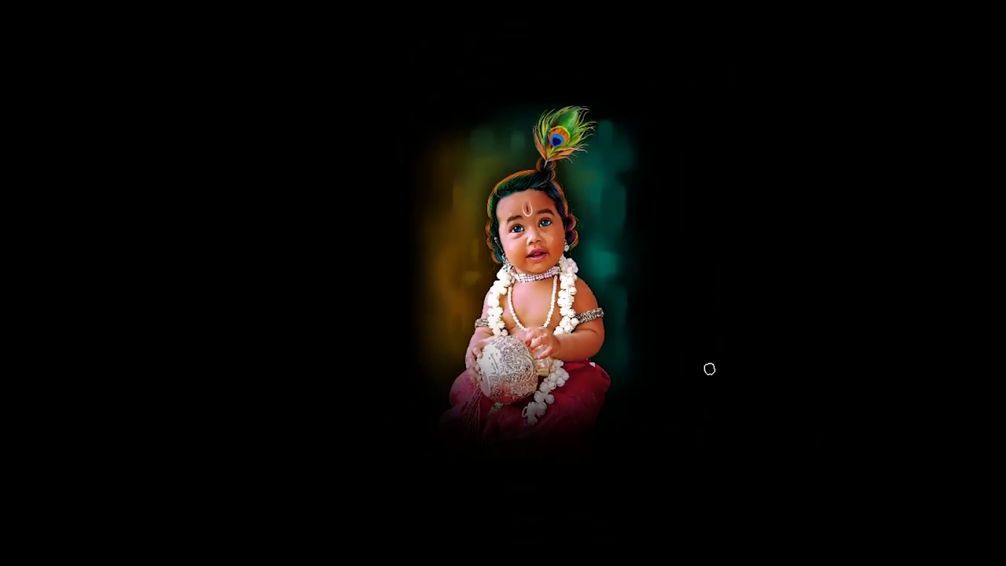
# - Exit full screen, zoom the painting to fill the window, and save the PSD
pyautogui.press('f')
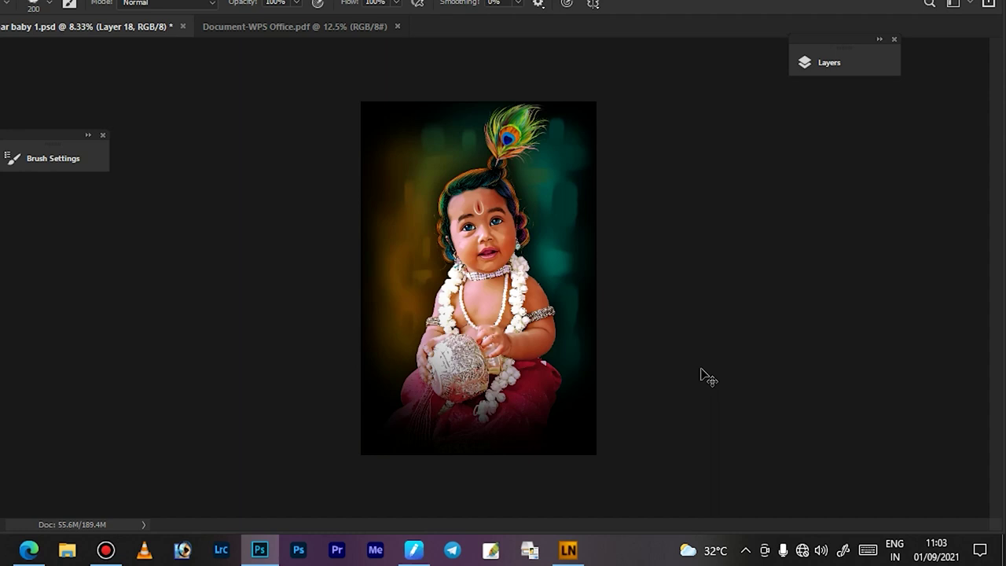
pyautogui.hotkey('ctrl', '+')
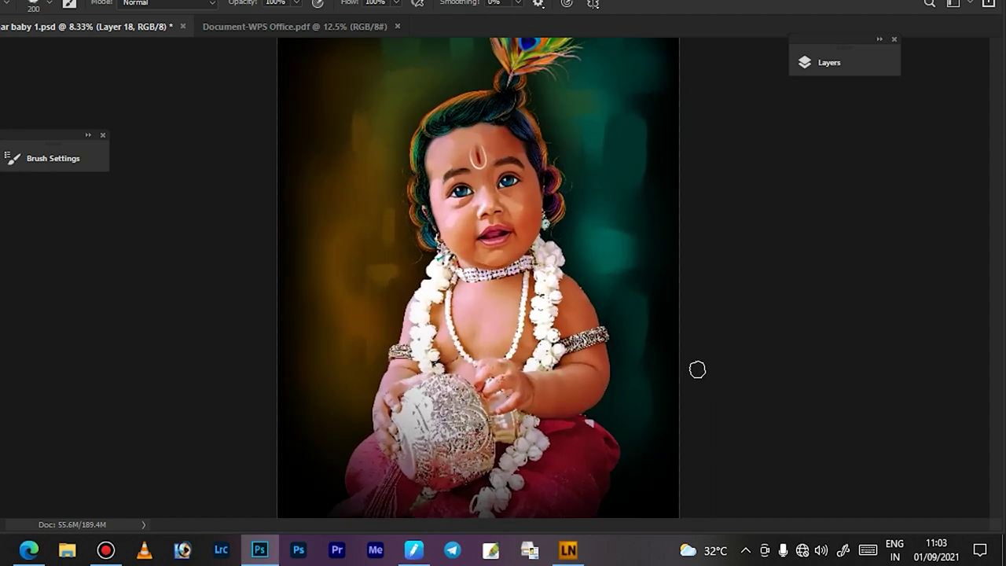
pyautogui.hotkey('ctrl', 's')
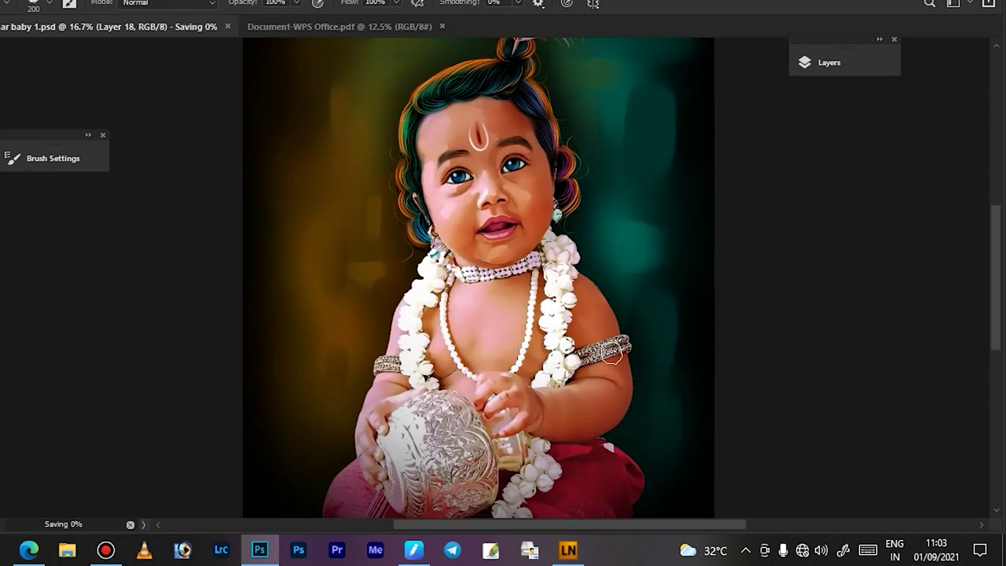